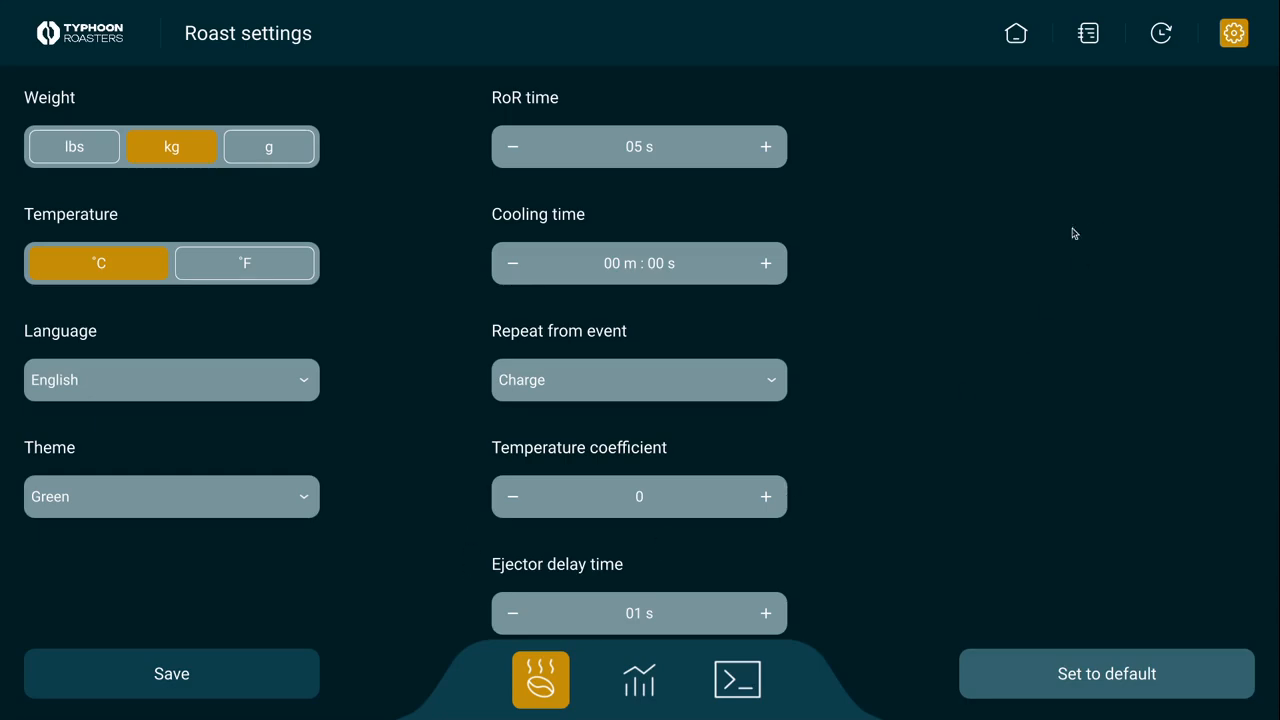
# Review the graph settings for plot axes, data graphs, event lines and roast phases.
pyautogui.click(639, 690)
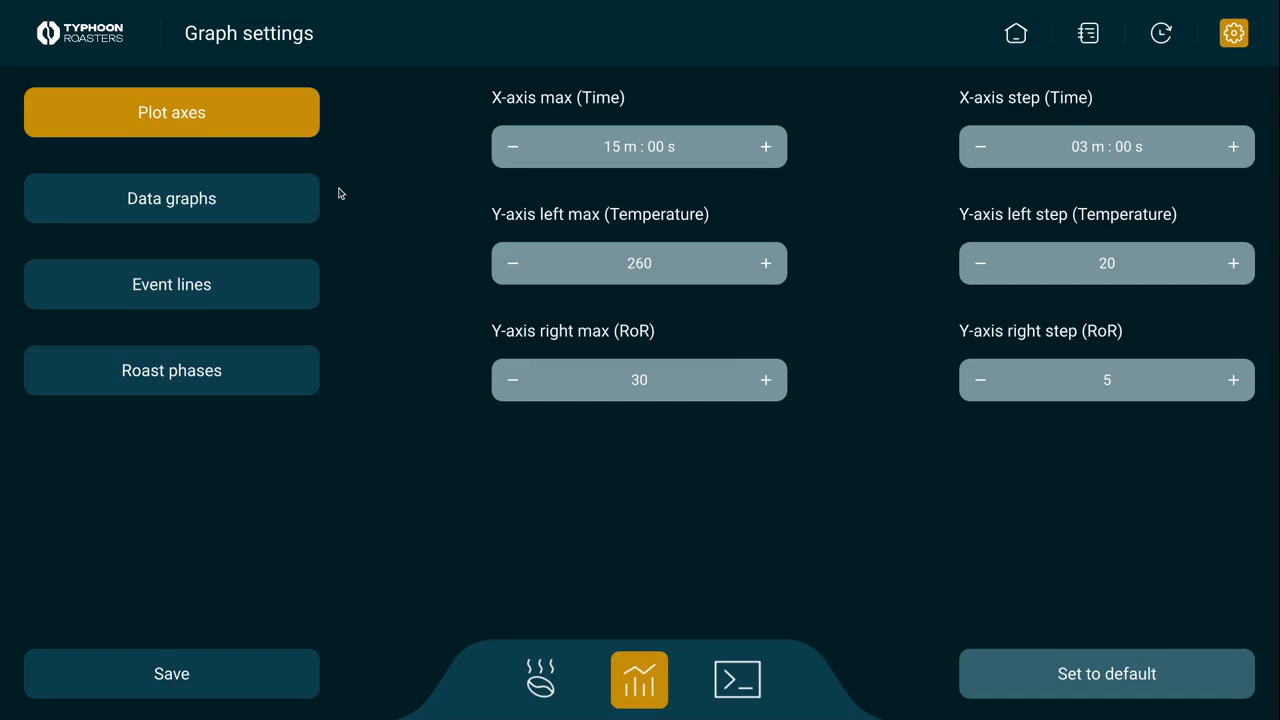
pyautogui.click(259, 204)
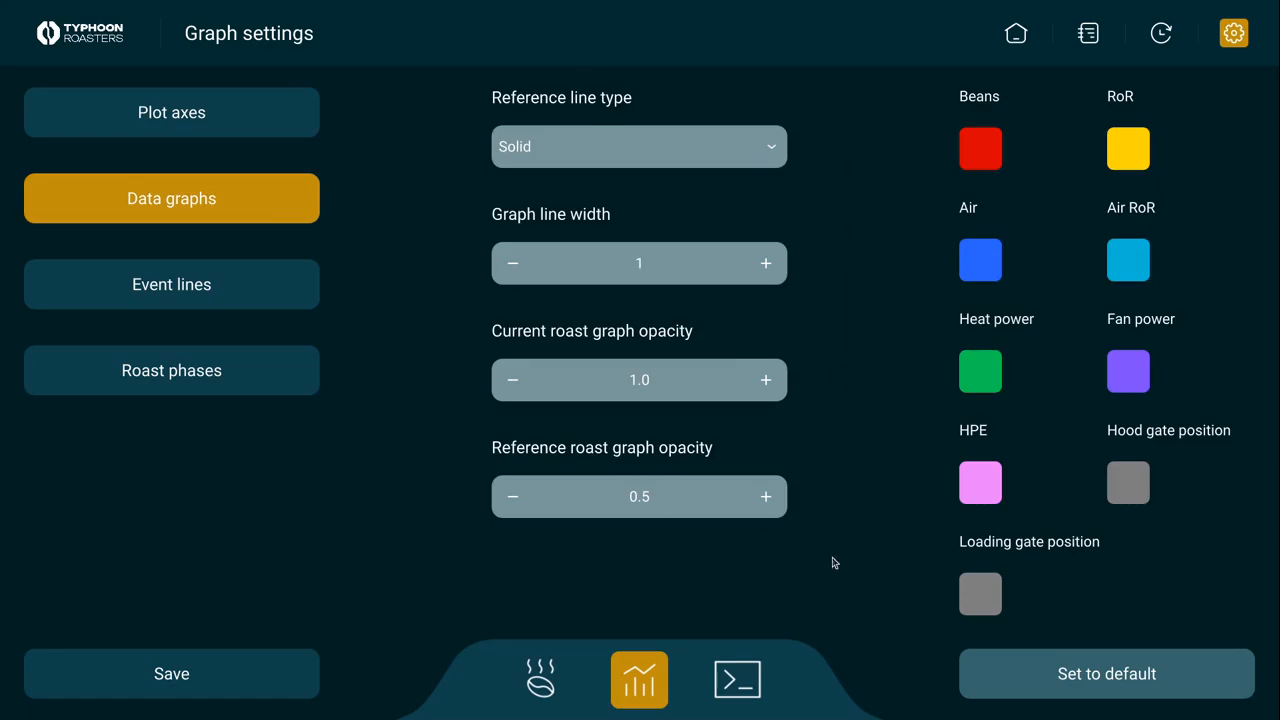
pyautogui.click(221, 303)
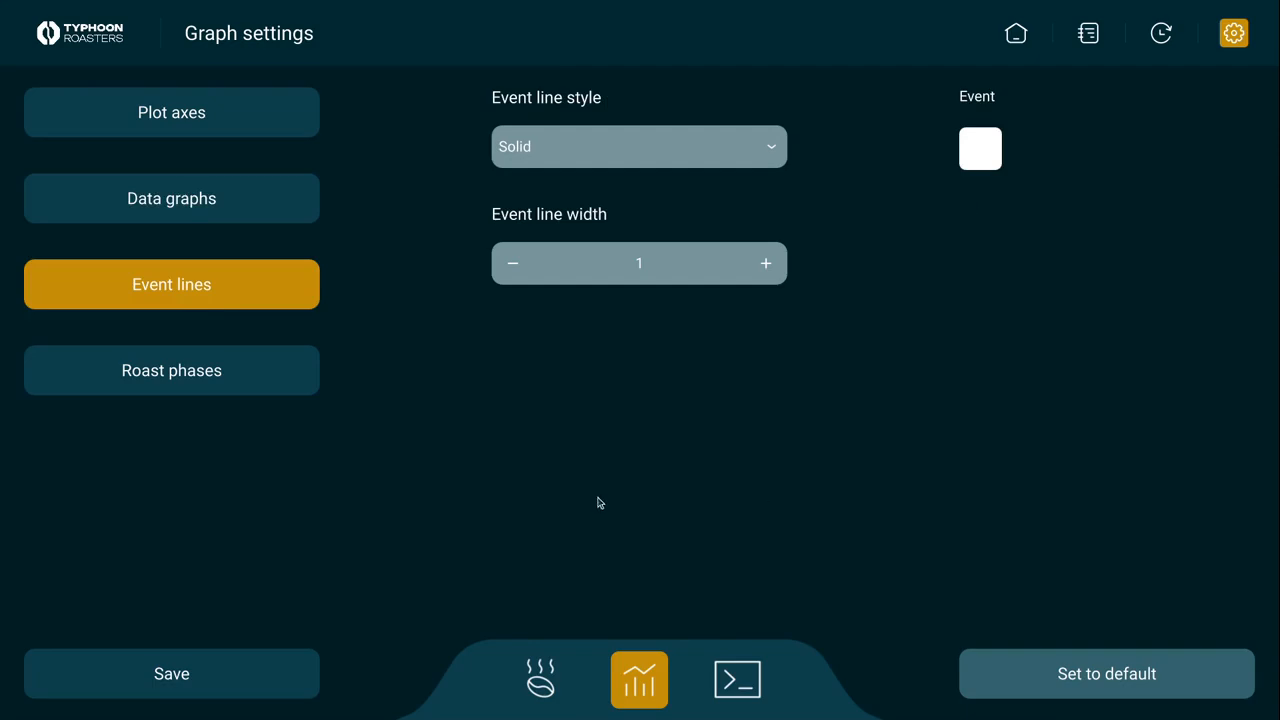
pyautogui.click(228, 383)
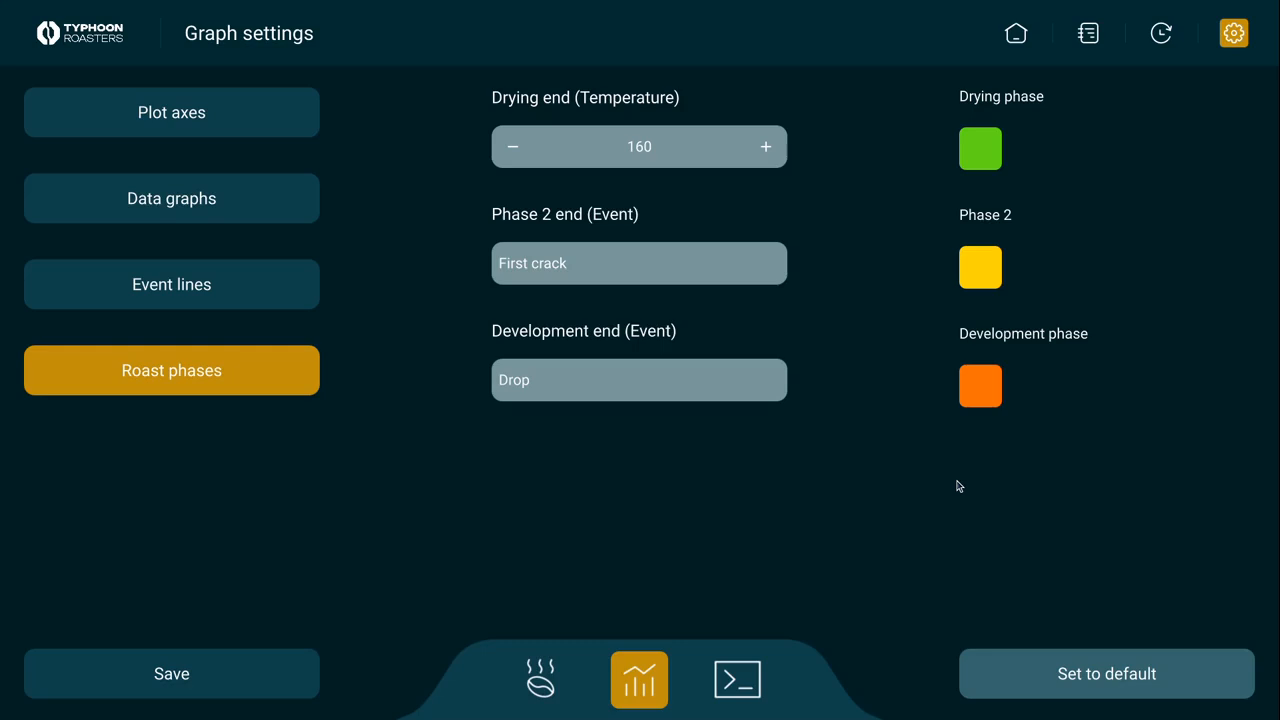
# Review the other settings for the PID controller, frequency driver, remote control and actuators.
pyautogui.click(745, 699)
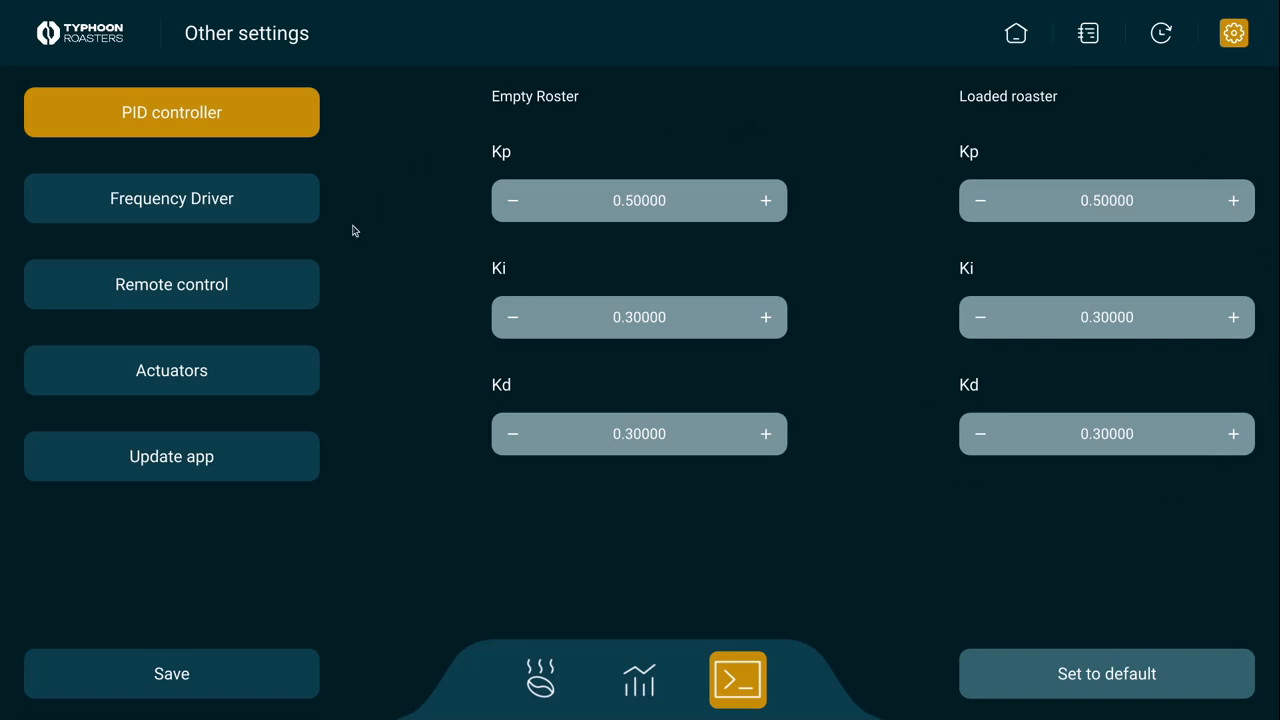
pyautogui.click(260, 212)
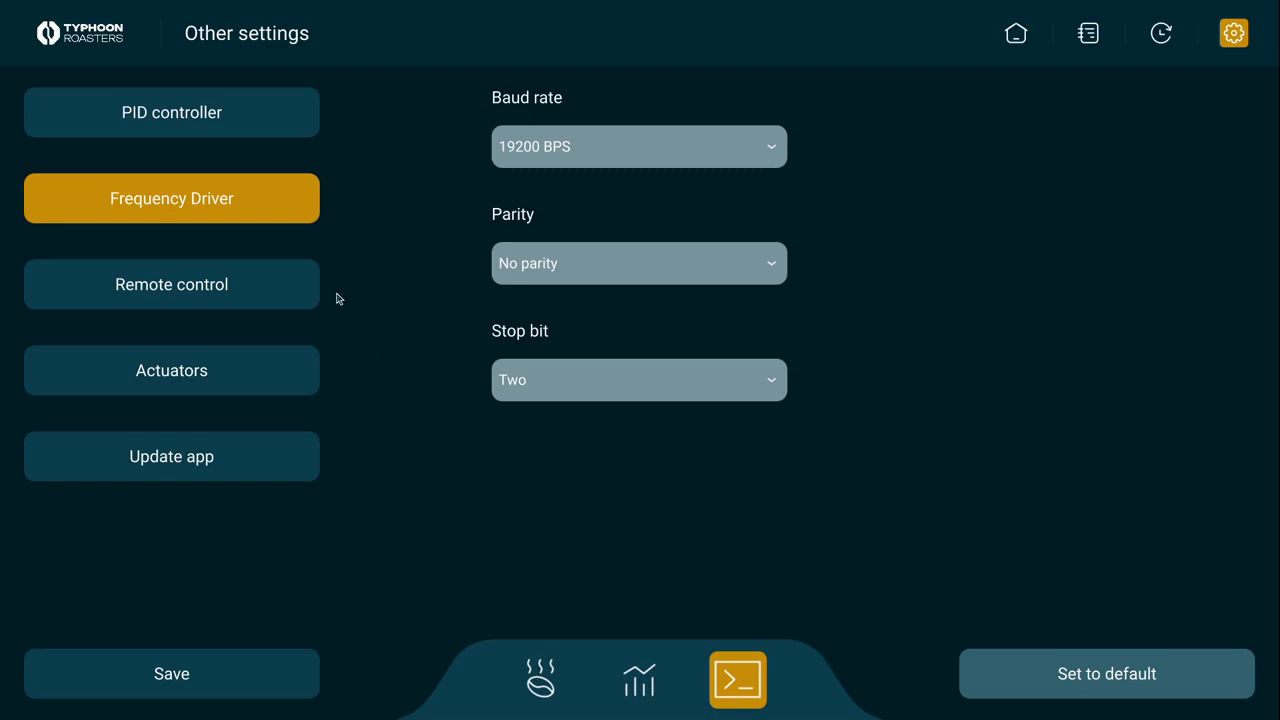
pyautogui.click(206, 302)
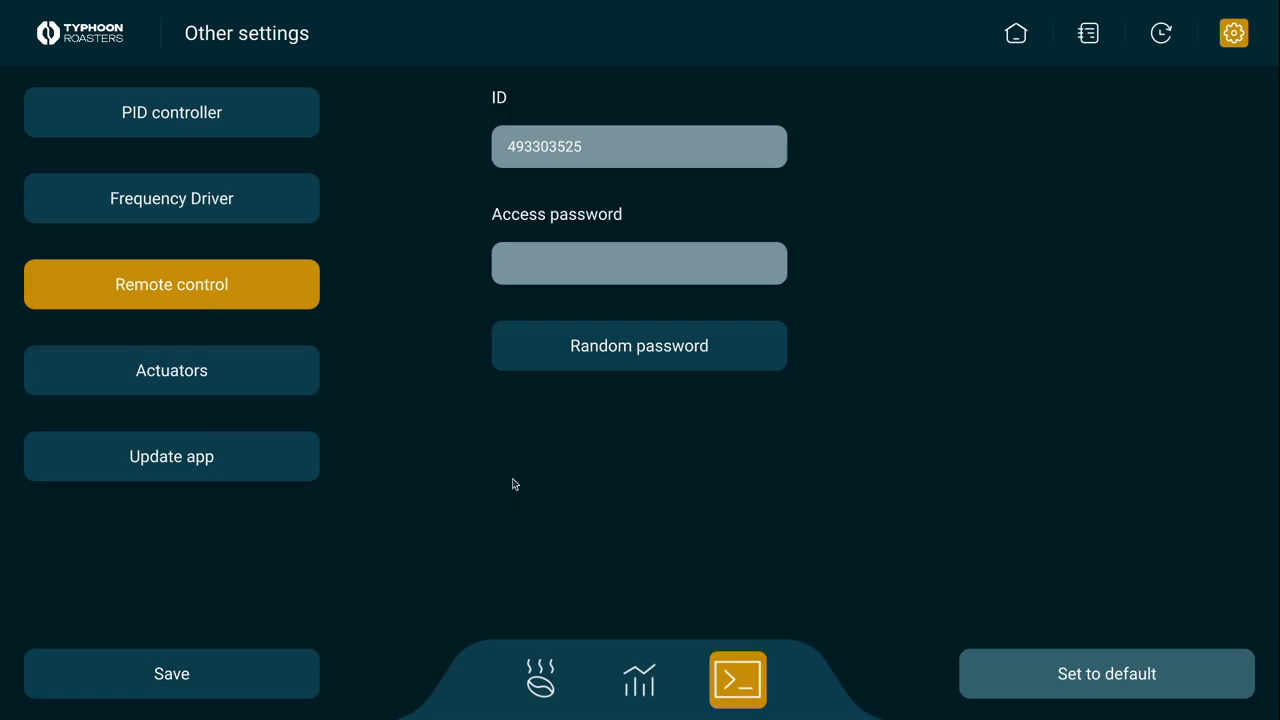
pyautogui.click(271, 384)
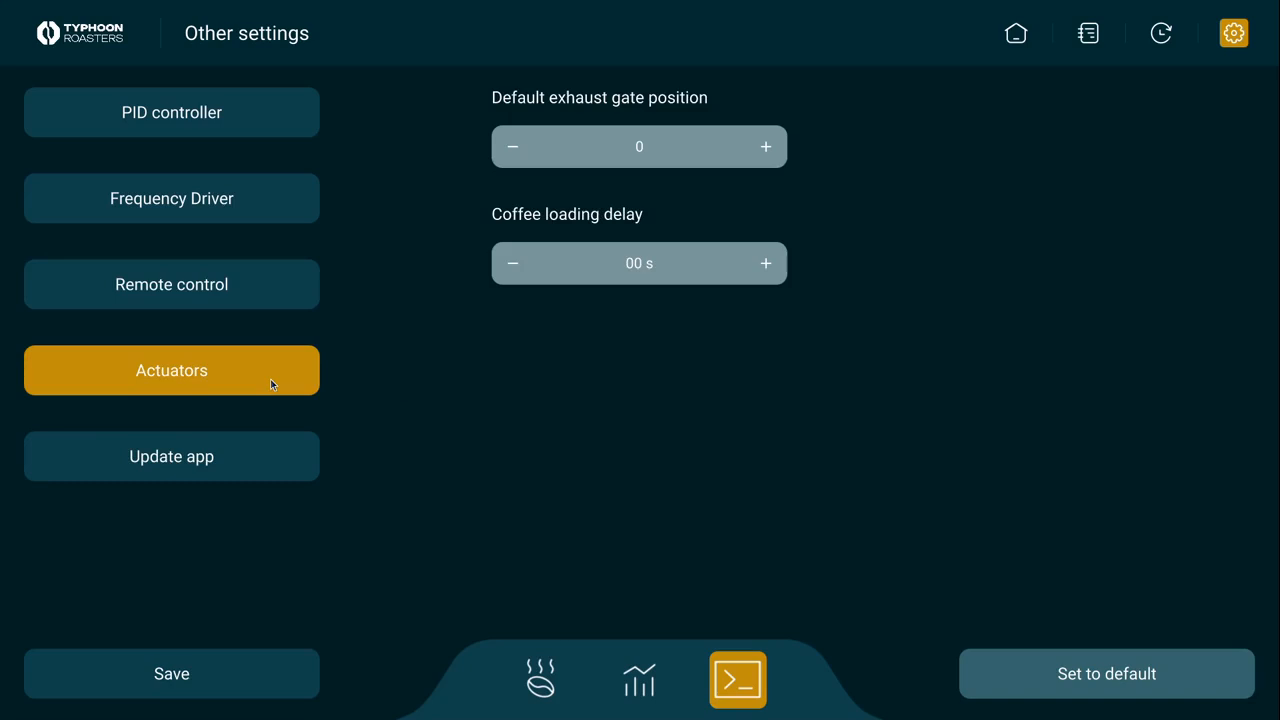
# Start the application update and dismiss the service notification on the roast chart.
pyautogui.click(283, 470)
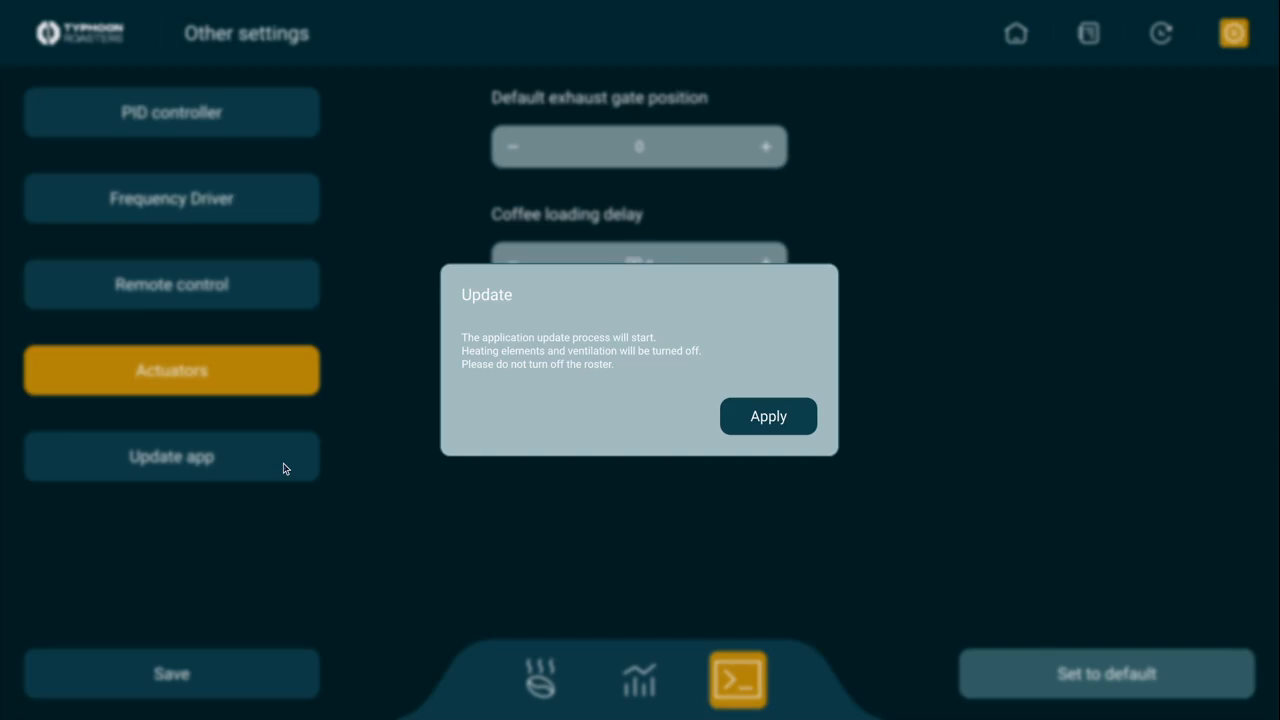
pyautogui.click(788, 420)
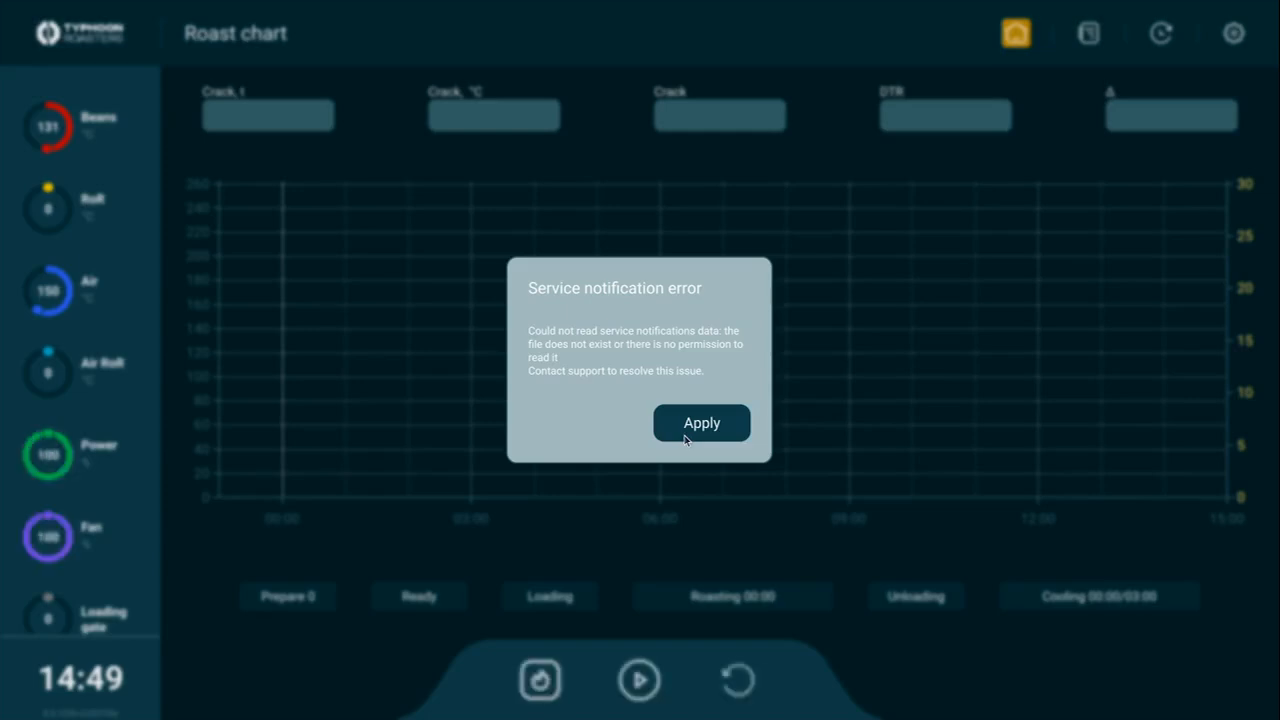
pyautogui.click(686, 425)
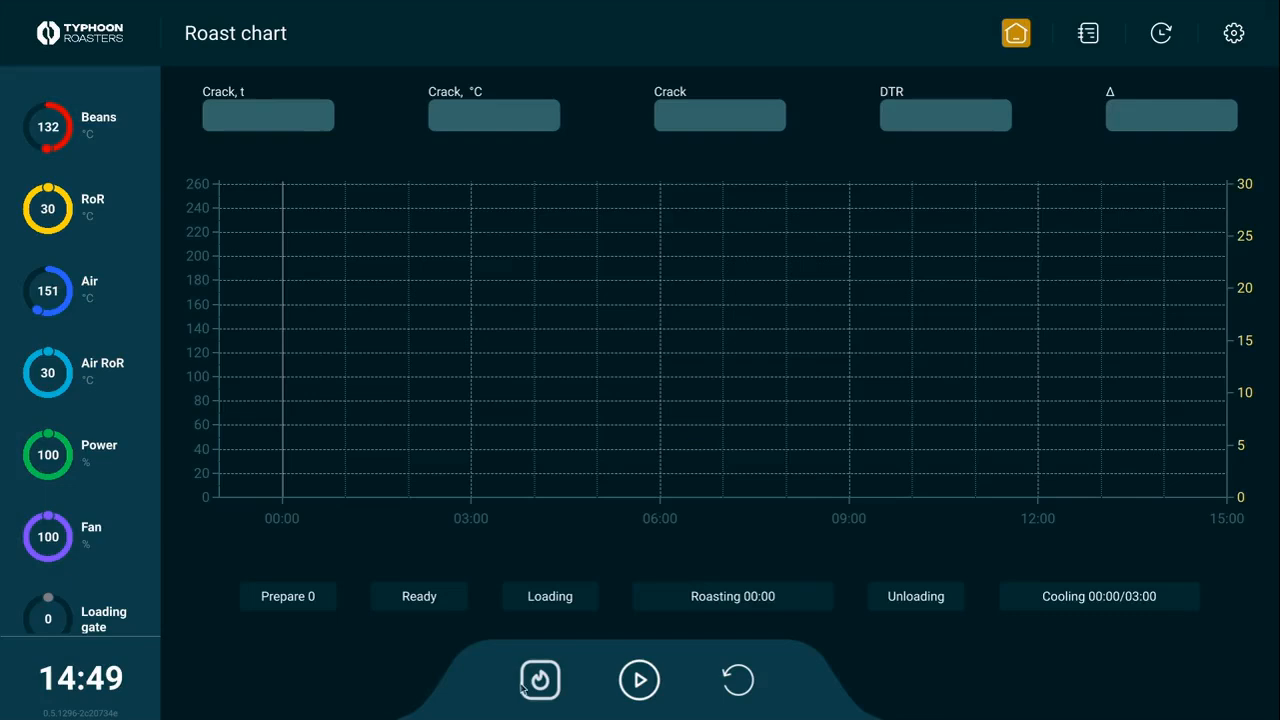
# Start the roaster warm-up with a target temperature of 190 °C and a hold time of 20 minutes.
pyautogui.click(522, 686)
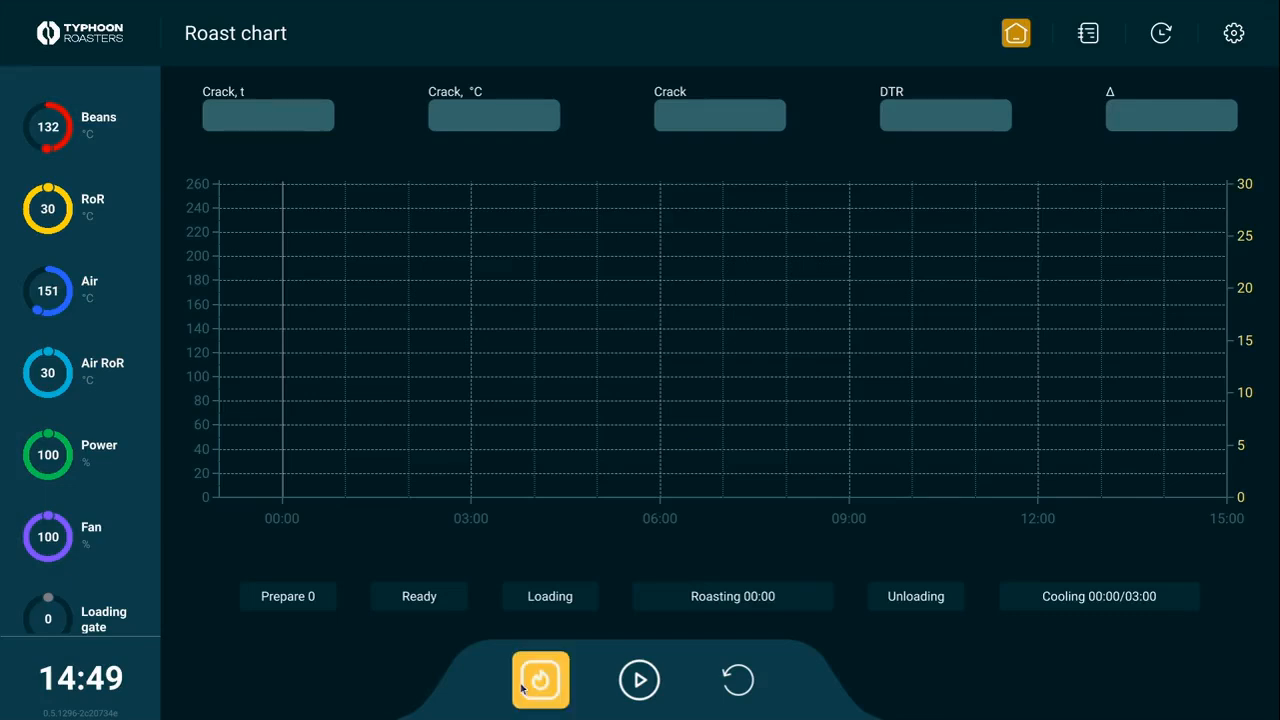
pyautogui.click(522, 686)
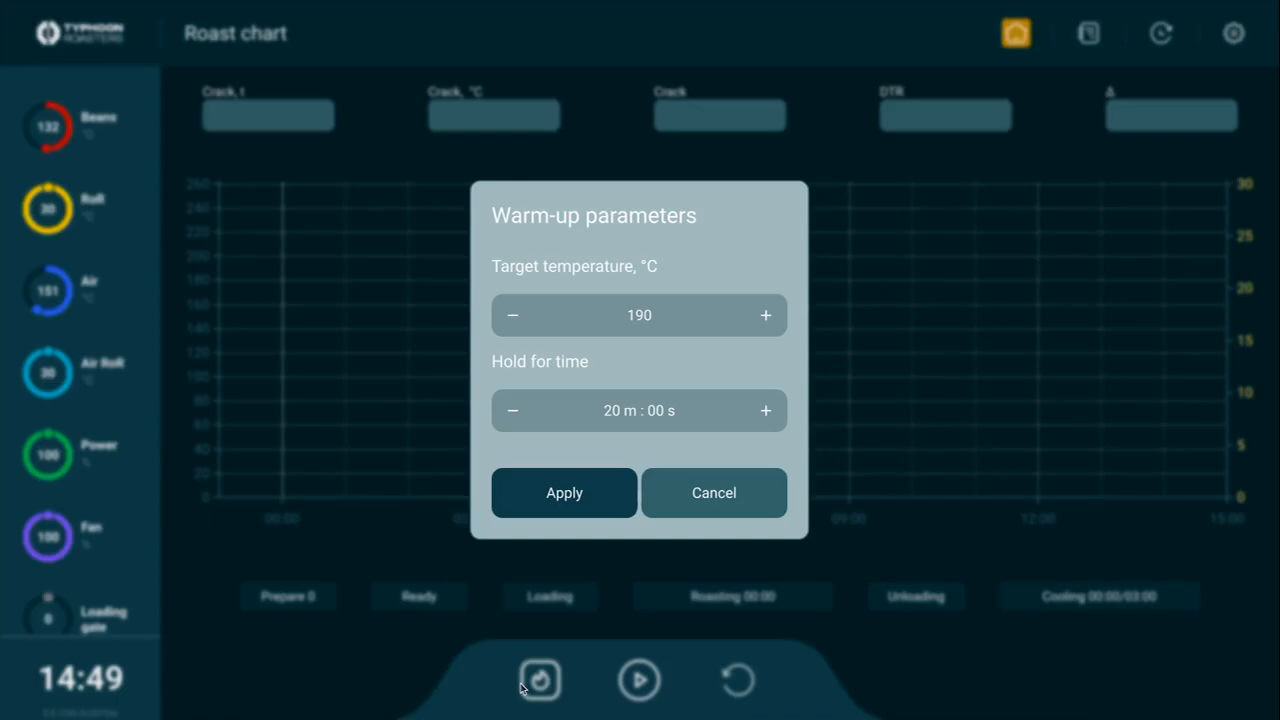
pyautogui.click(558, 508)
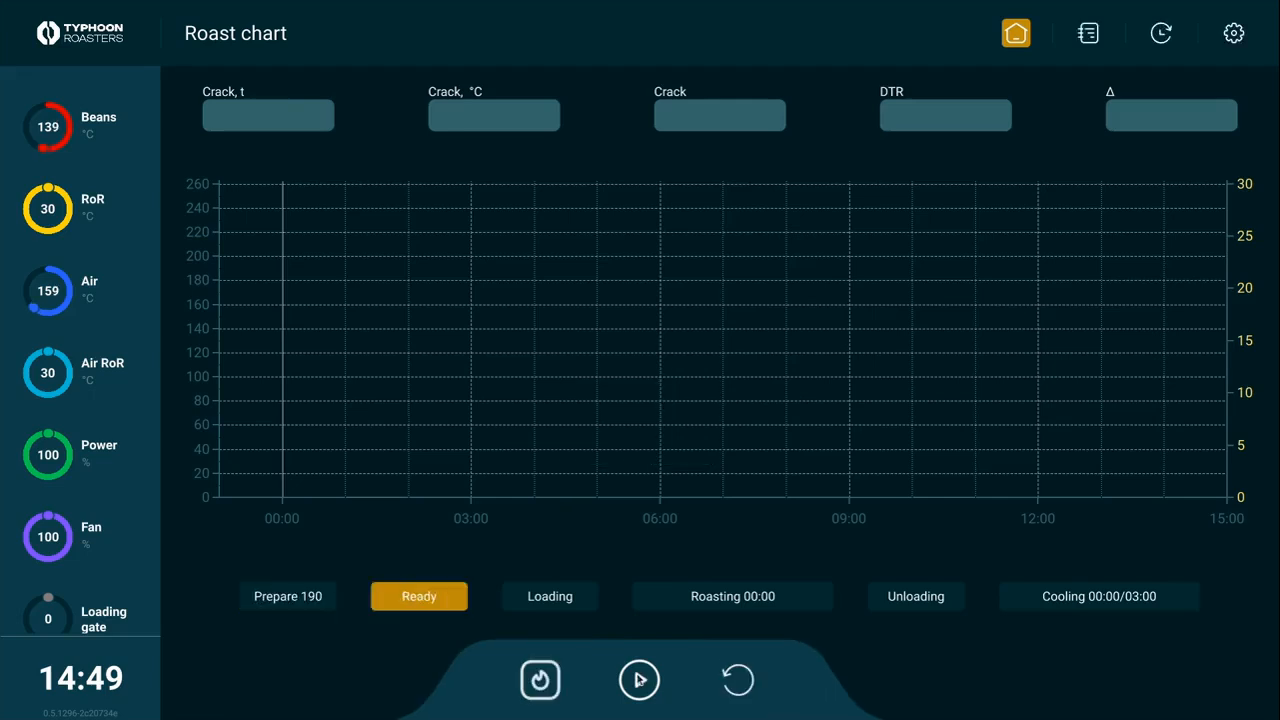
# Look through the roast profiles and the roast history, including the actions offered for the 05 September roast.
pyautogui.click(1090, 34)
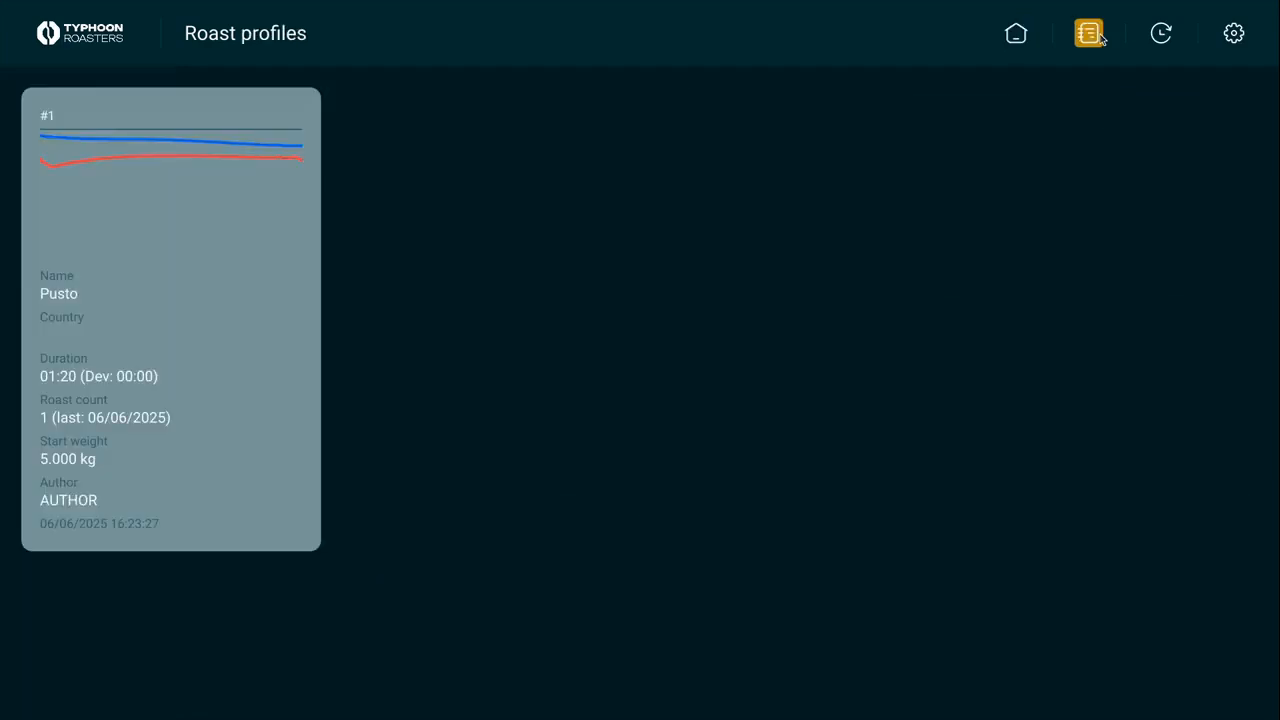
pyautogui.click(1161, 36)
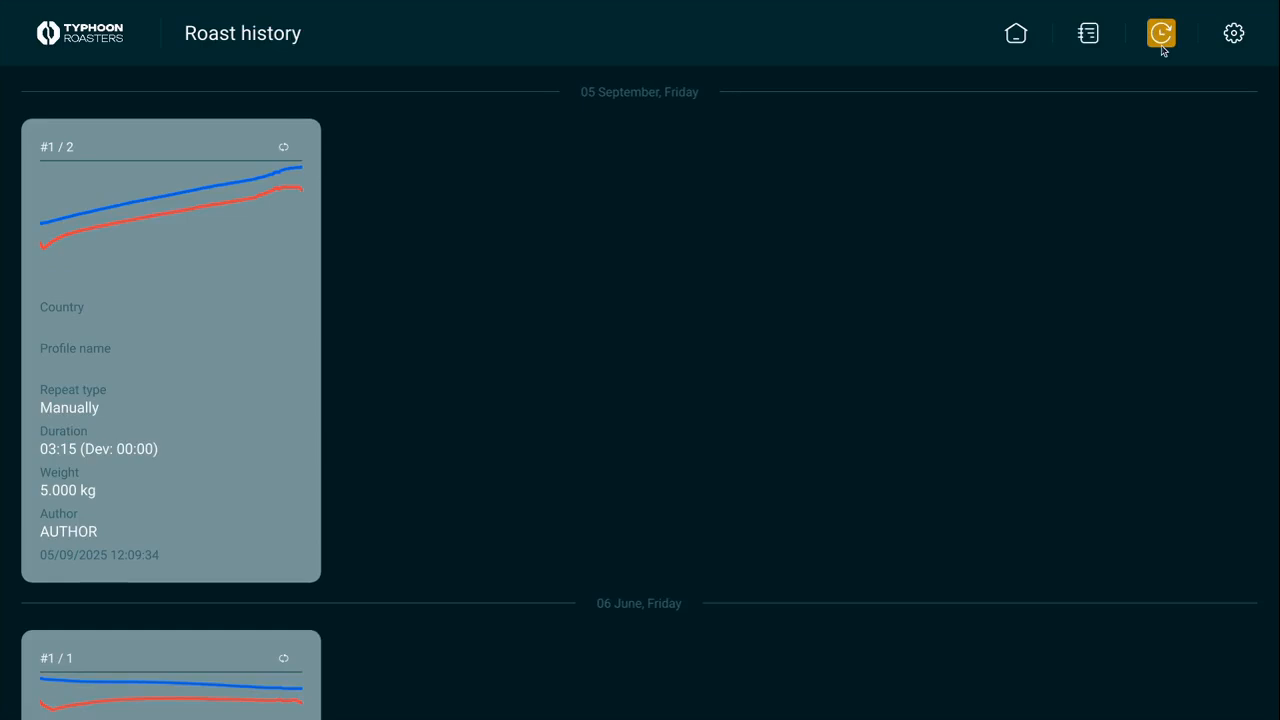
pyautogui.moveTo(1127, 504); pyautogui.dragTo(1162, 118)
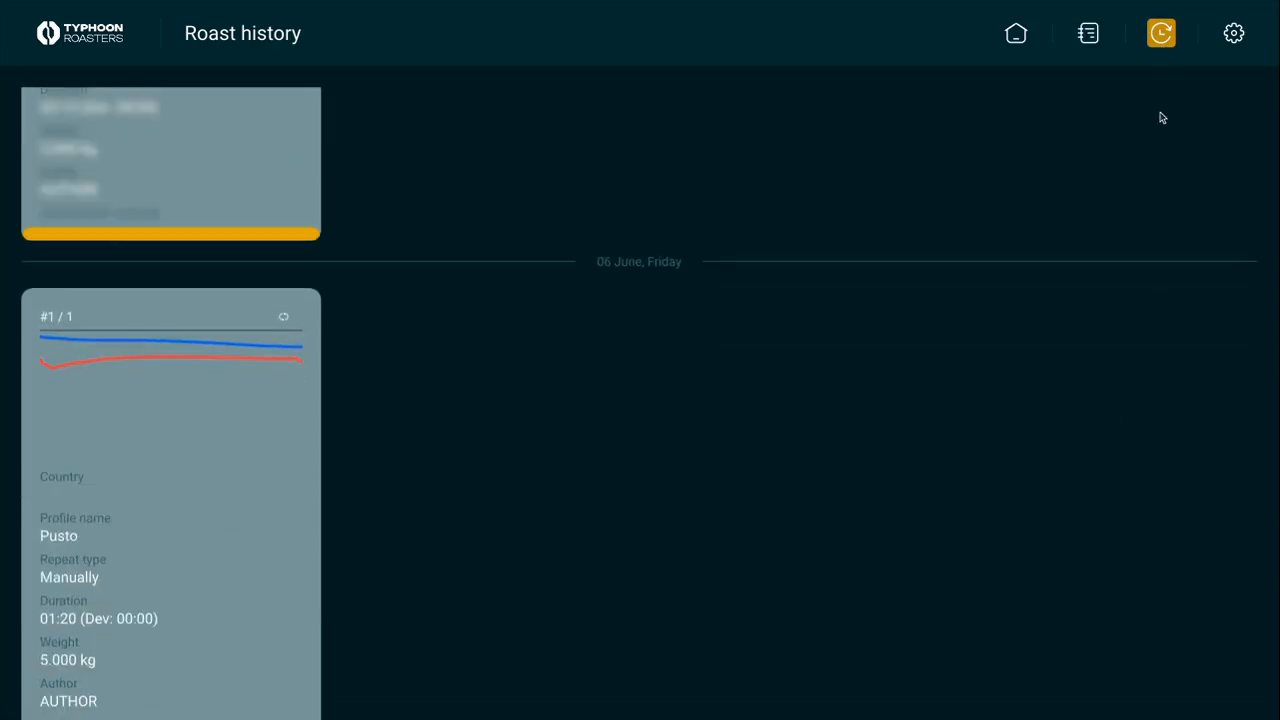
pyautogui.moveTo(1186, 345); pyautogui.dragTo(1197, 231)
pyautogui.scroll(3, 1197, 231)
pyautogui.scroll(-1, 165, 288)
pyautogui.scroll(3, 165, 288)
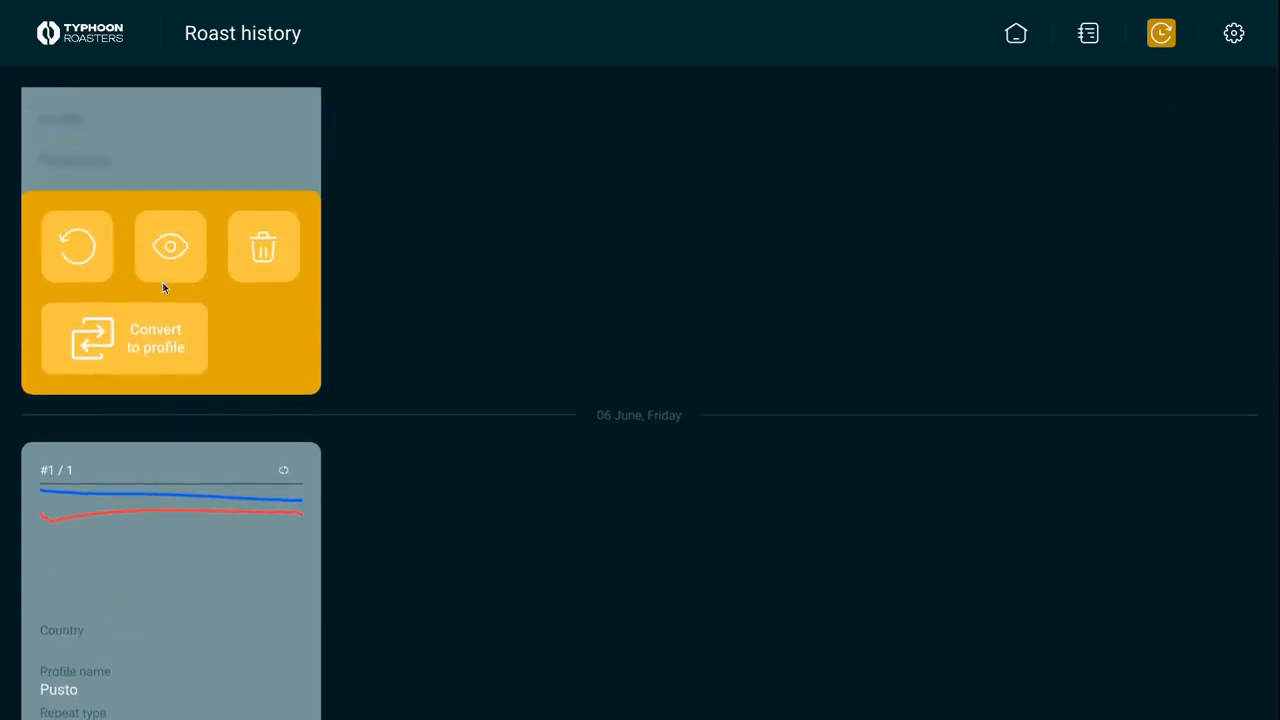
pyautogui.scroll(2, 164, 288)
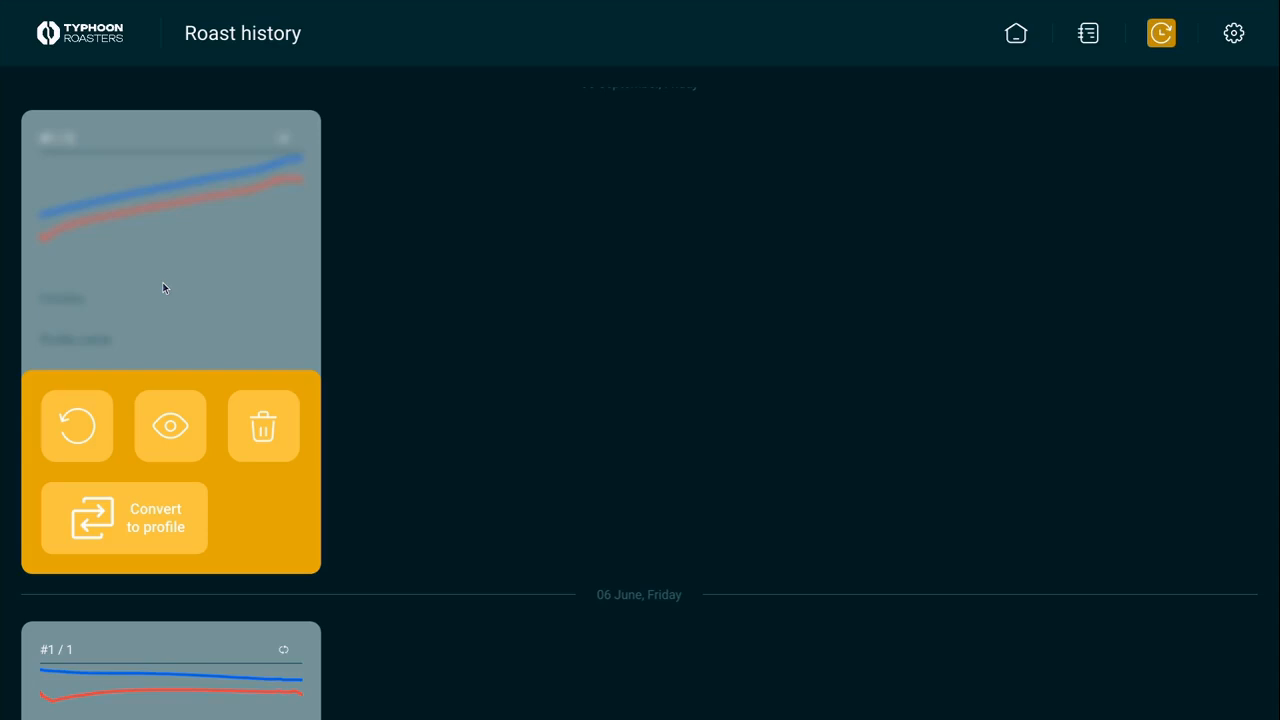
# Run the warm-up again from the roast chart with a 190 °C target and 20-minute hold, and stop it after heating.
pyautogui.click(1020, 30)
pyautogui.click(540, 678)
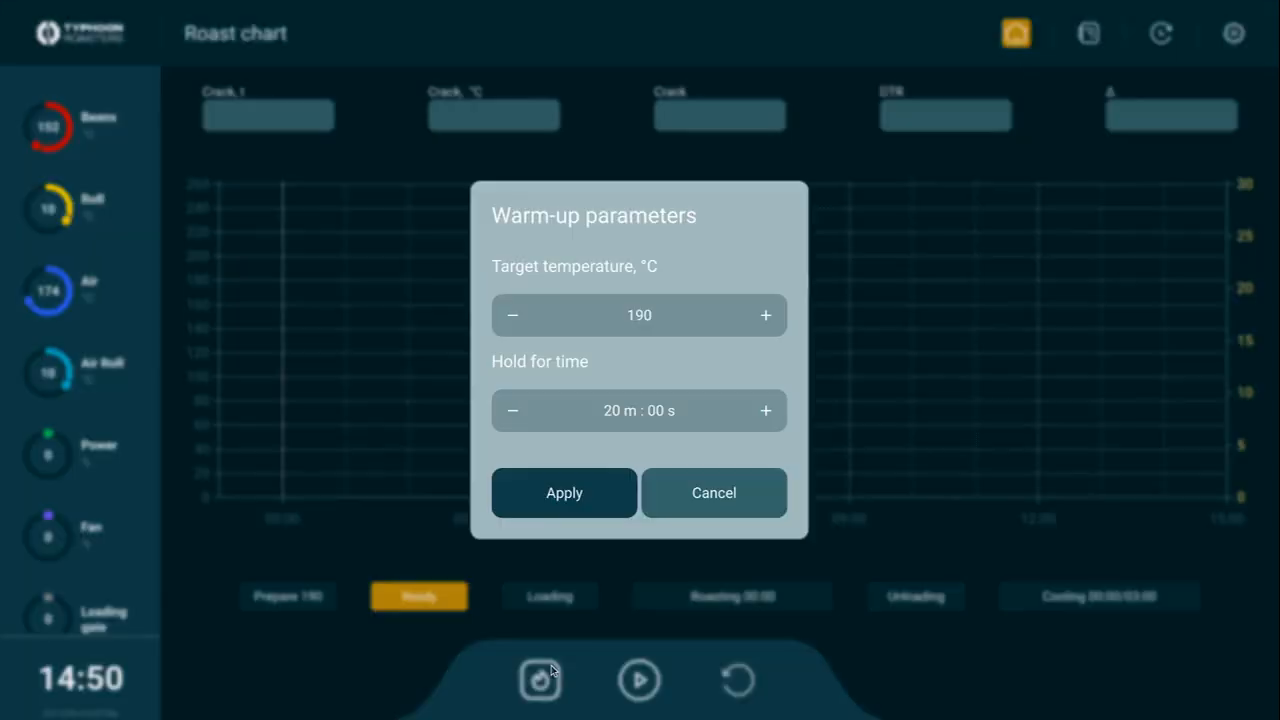
pyautogui.click(572, 505)
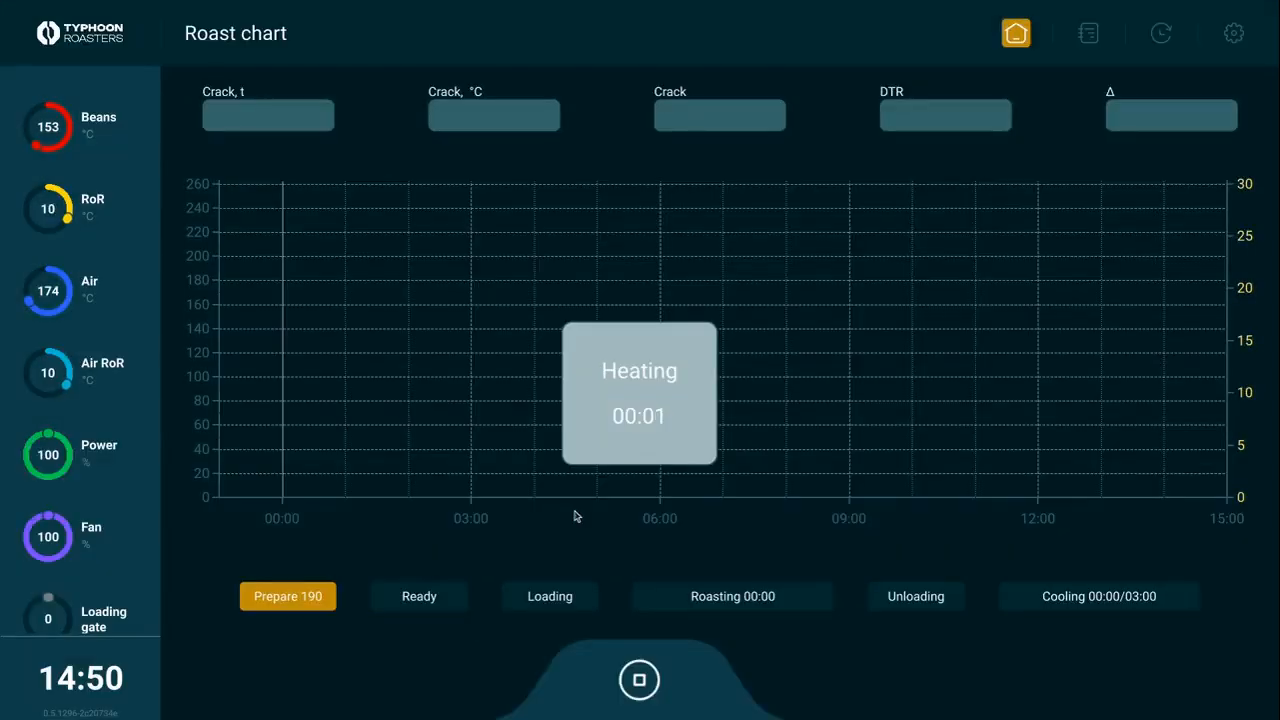
pyautogui.scroll(-3, 15, 245)
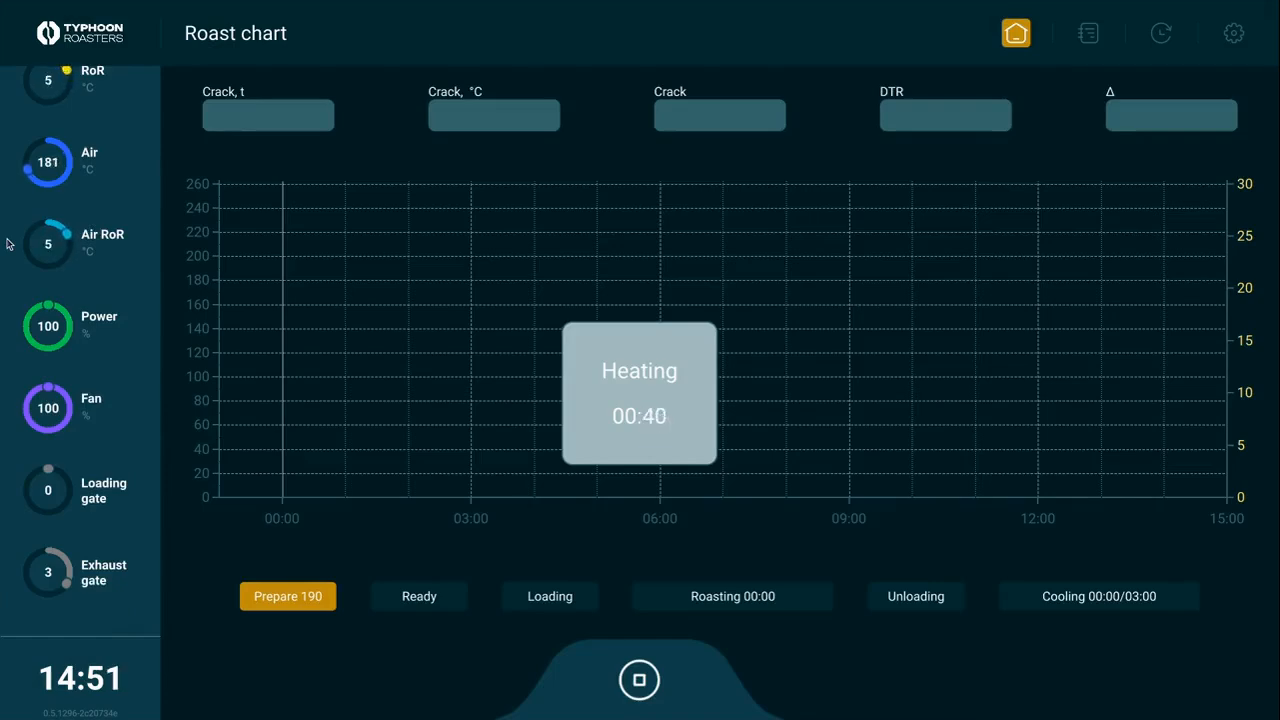
pyautogui.scroll(3, 20, 243)
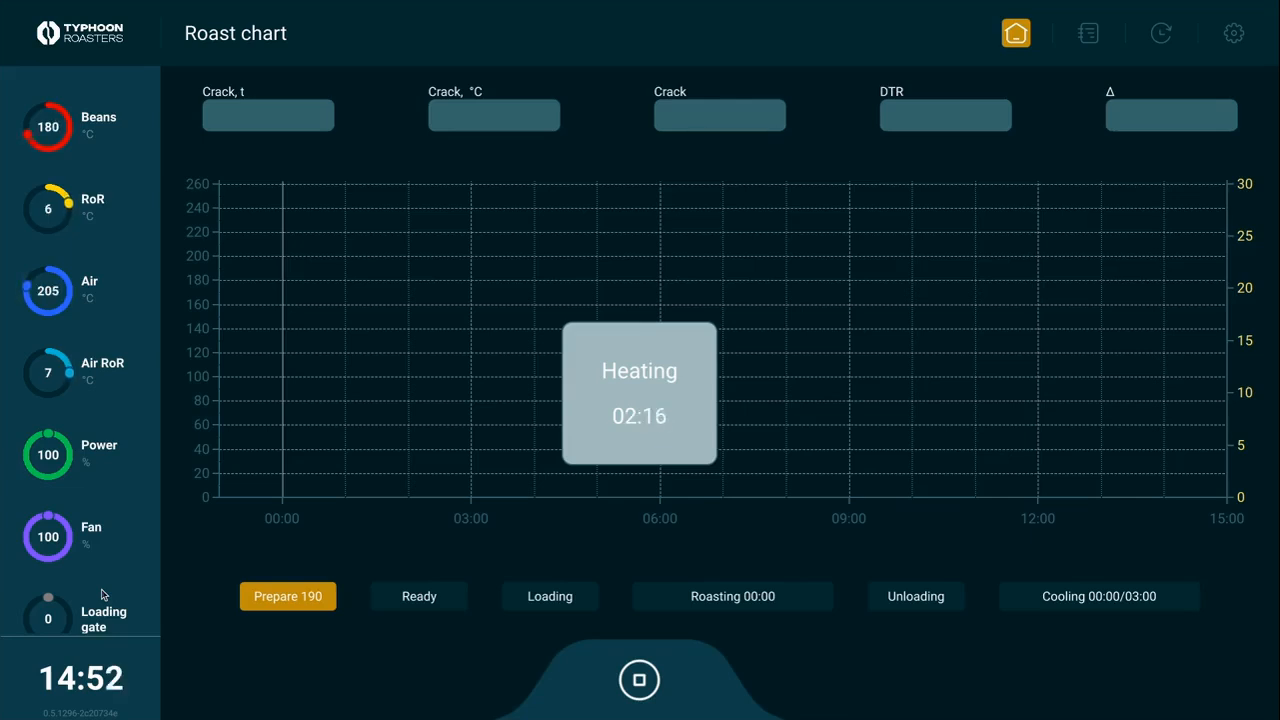
pyautogui.click(630, 684)
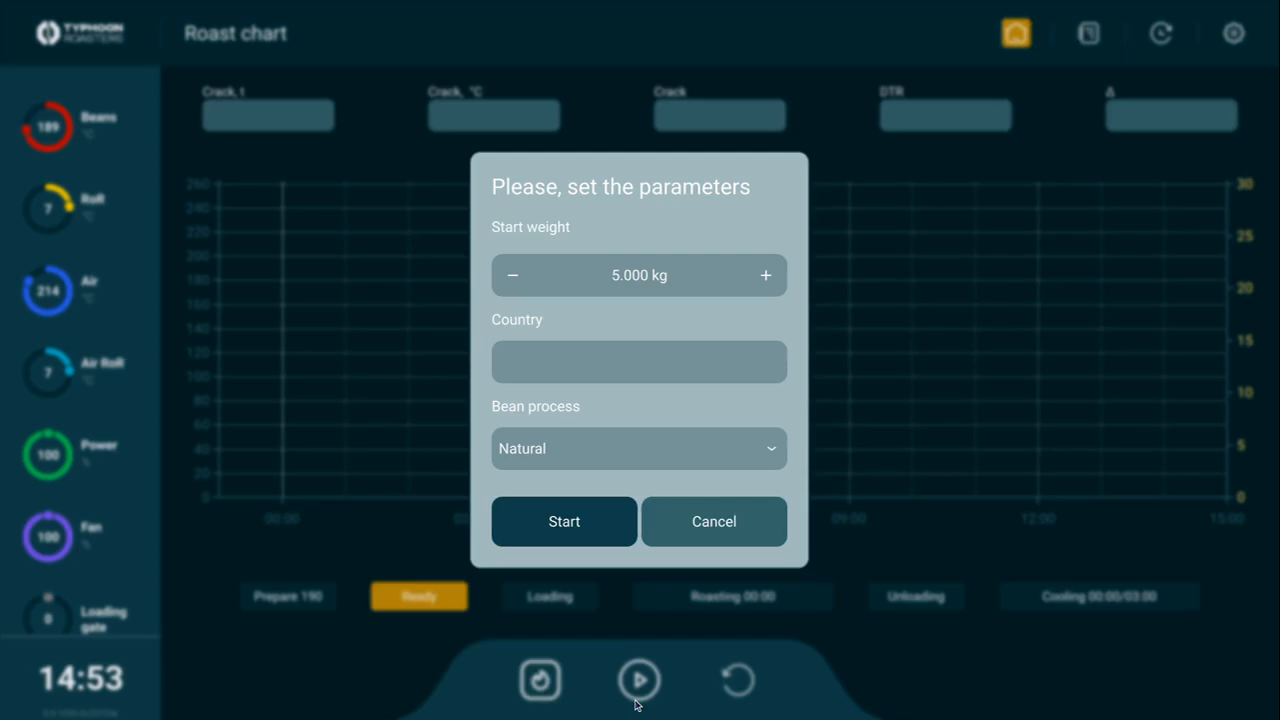
# Start a roast with Guatemala as the country and Washed as the bean process, and load the beans.
pyautogui.click(616, 359)
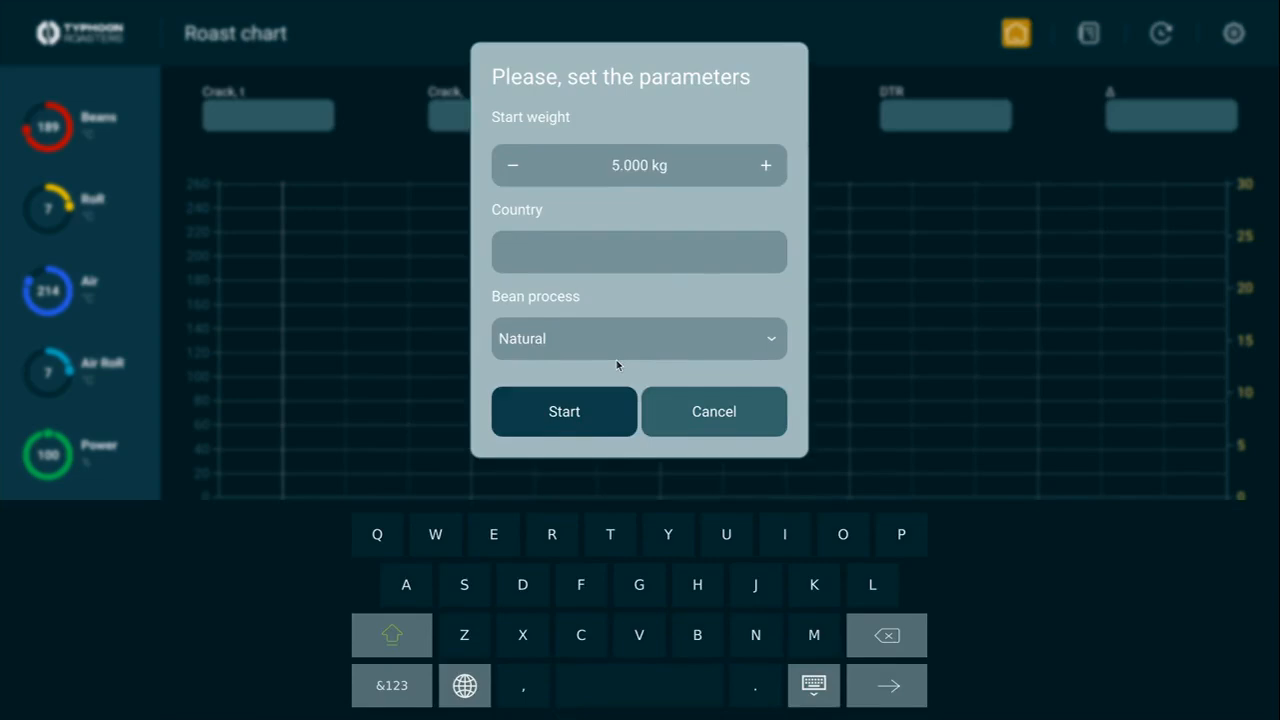
pyautogui.click(648, 589)
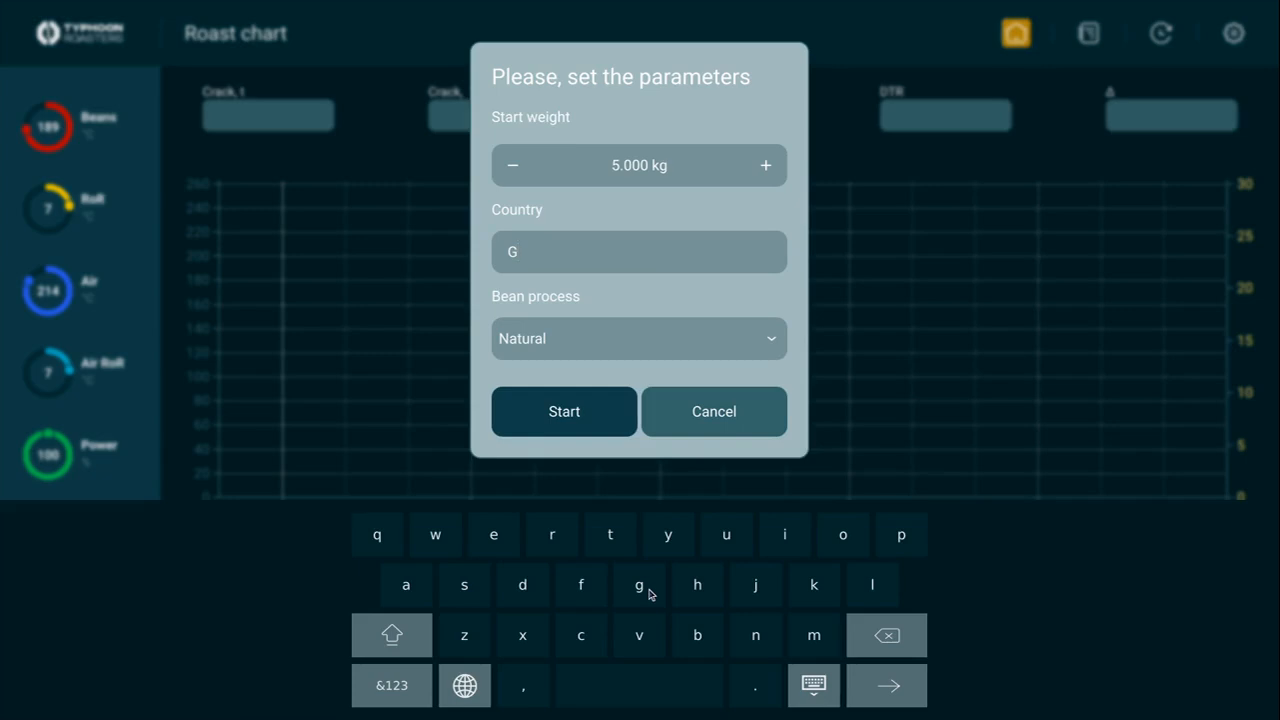
pyautogui.write('uatemala')
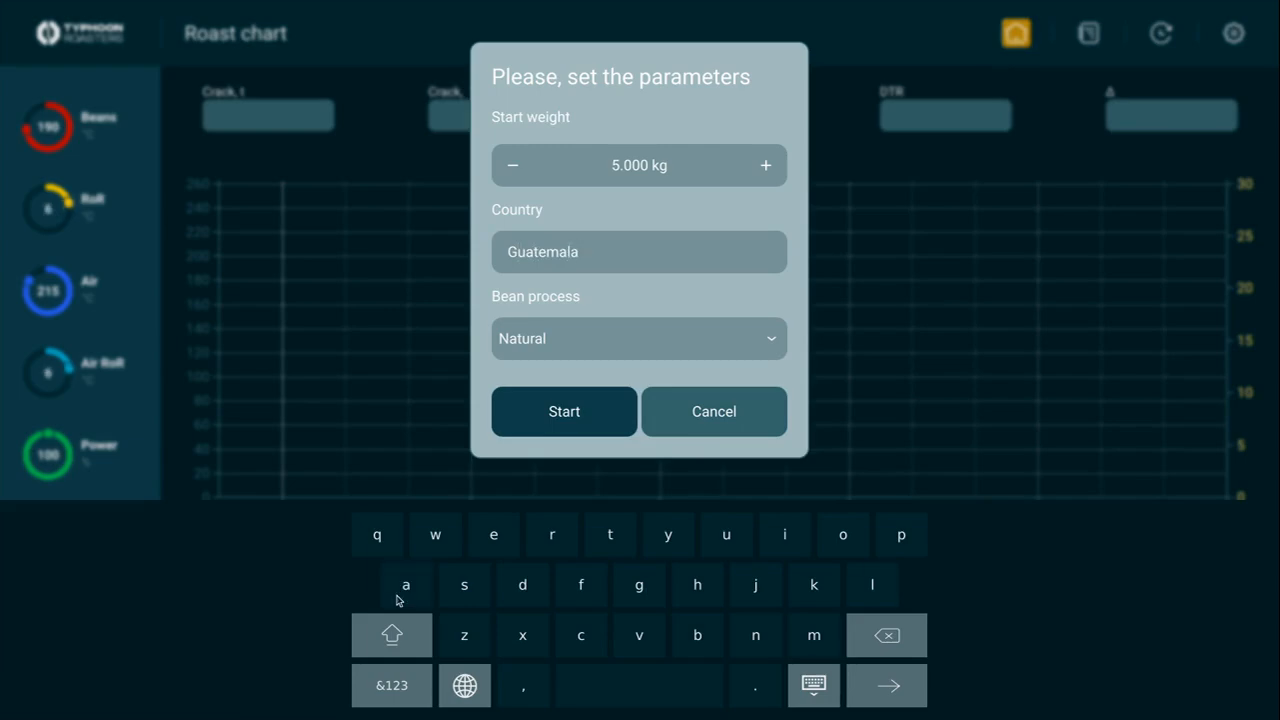
pyautogui.click(739, 351)
pyautogui.click(615, 548)
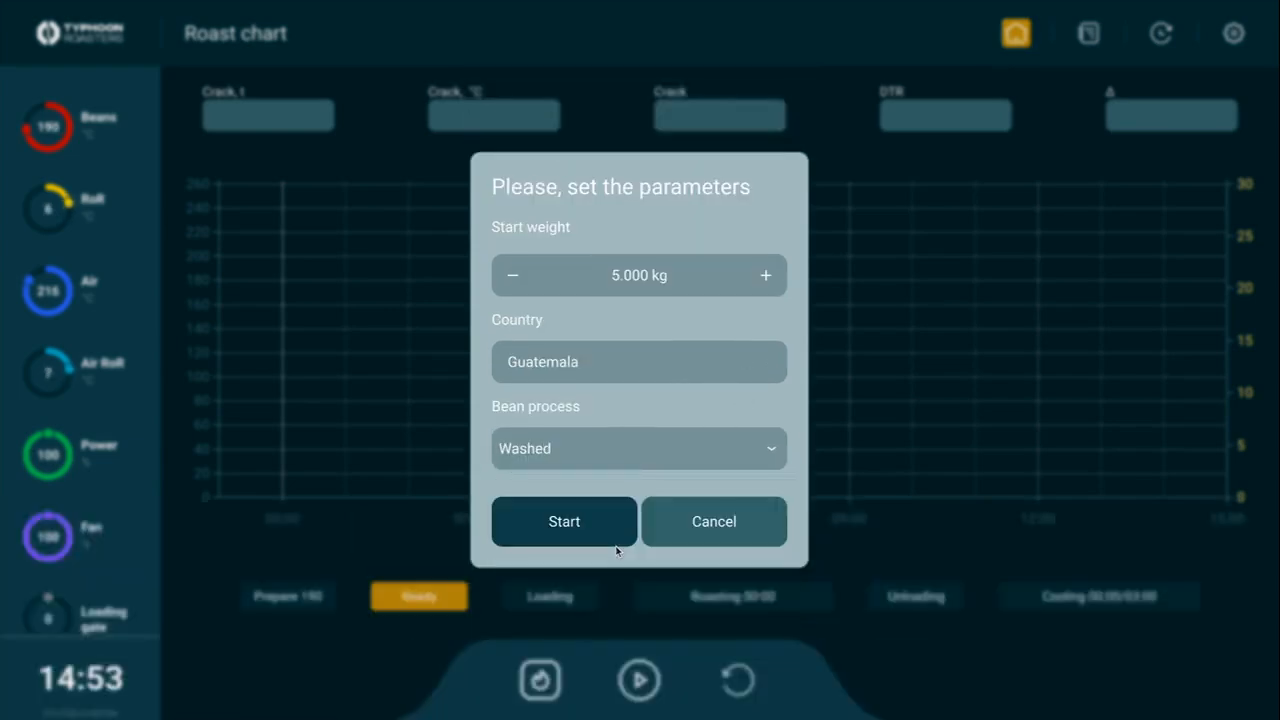
pyautogui.click(575, 536)
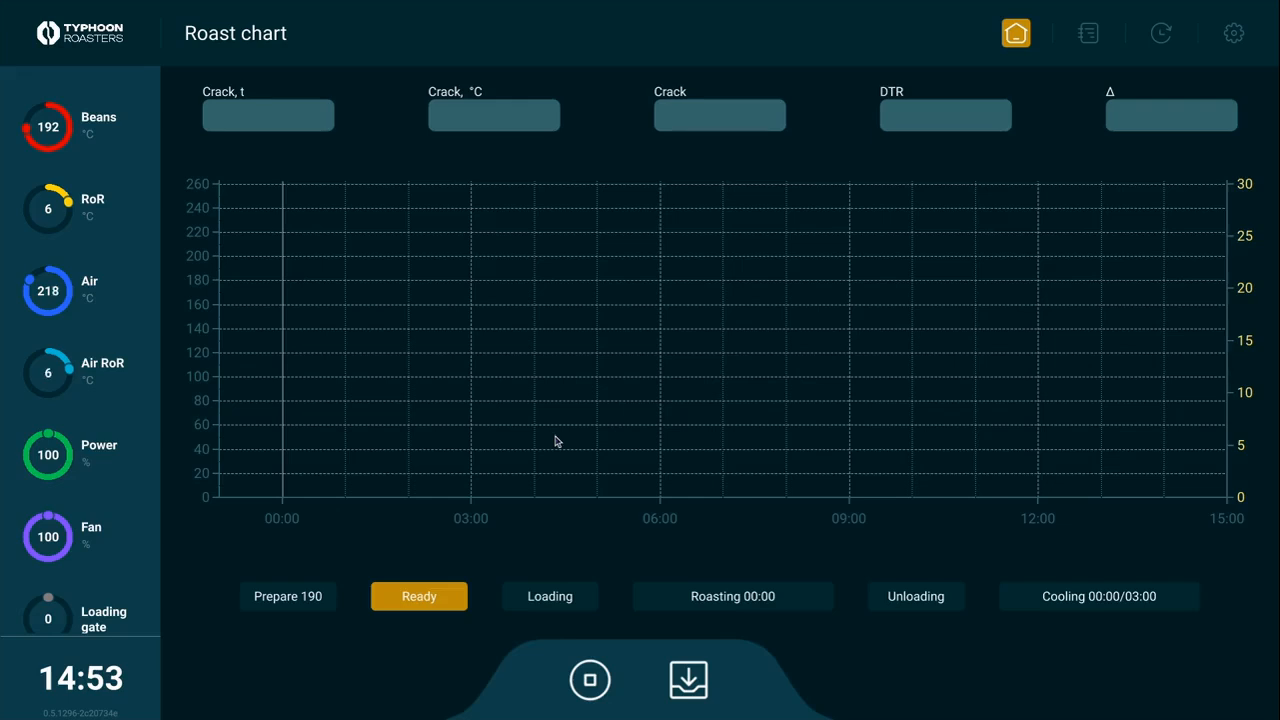
pyautogui.click(686, 683)
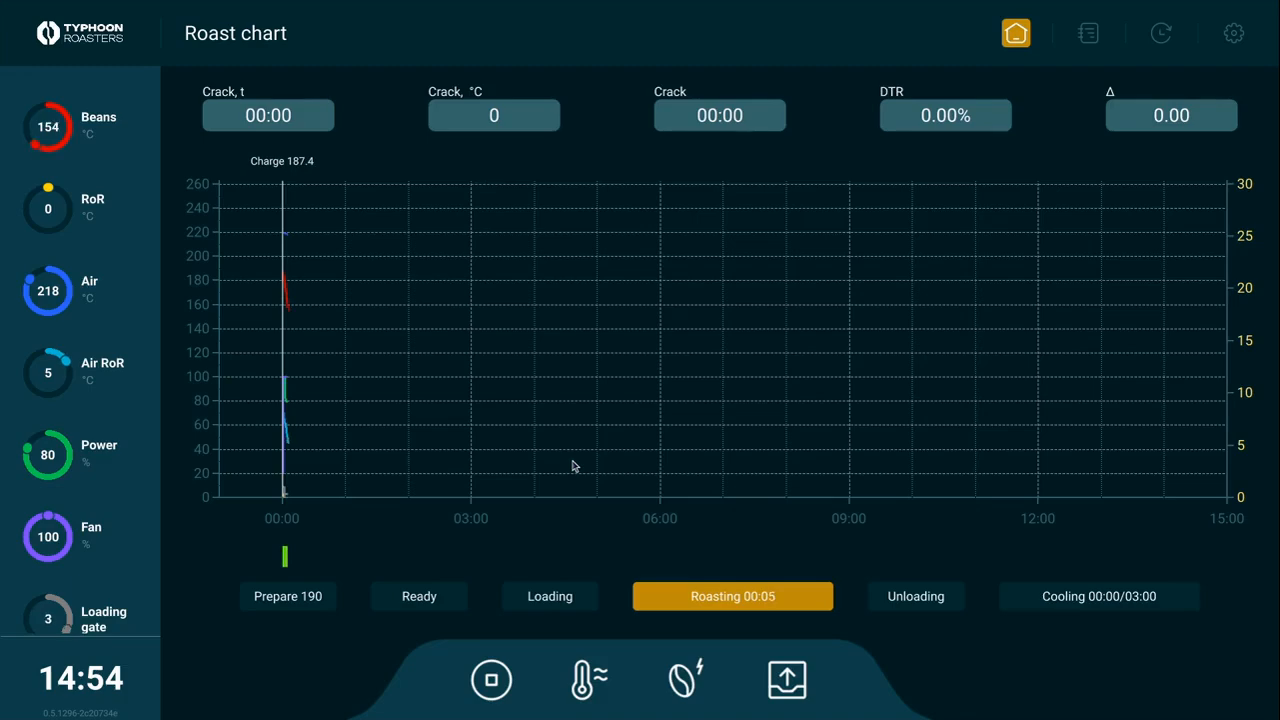
# Set the fan to 85% for the running roast.
pyautogui.click(41, 566)
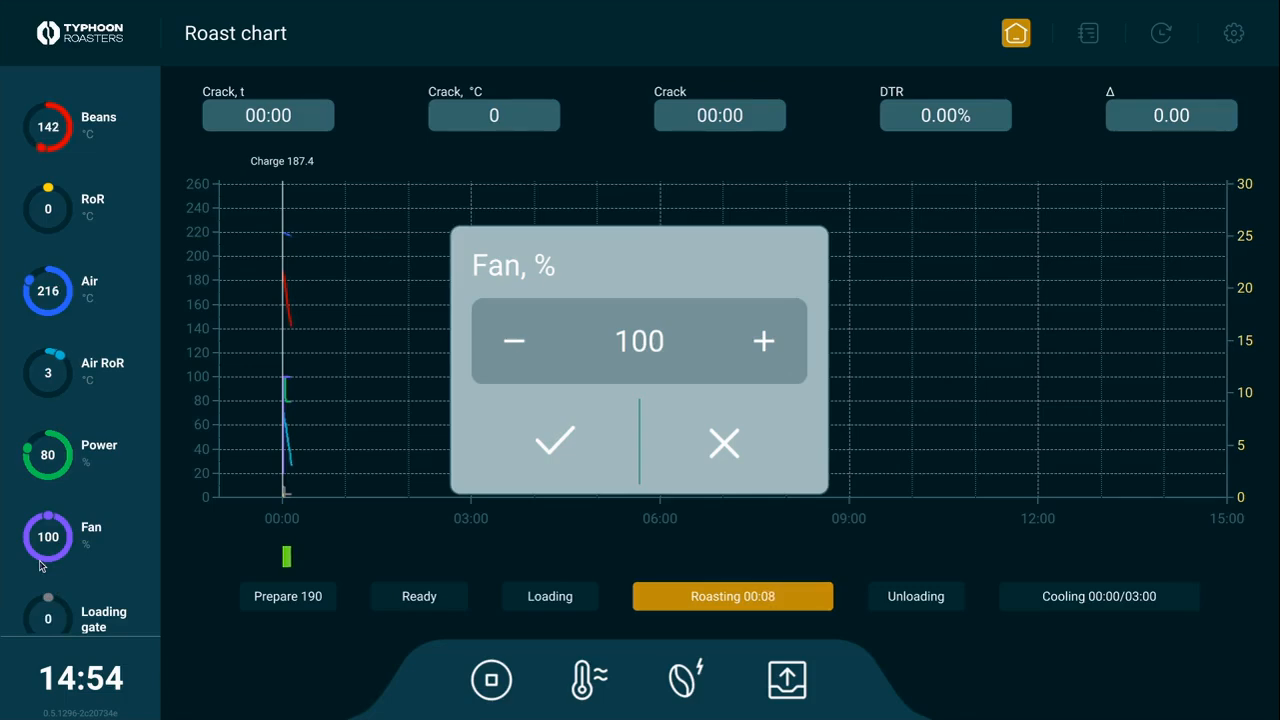
pyautogui.click(514, 341)
pyautogui.click(513, 341)
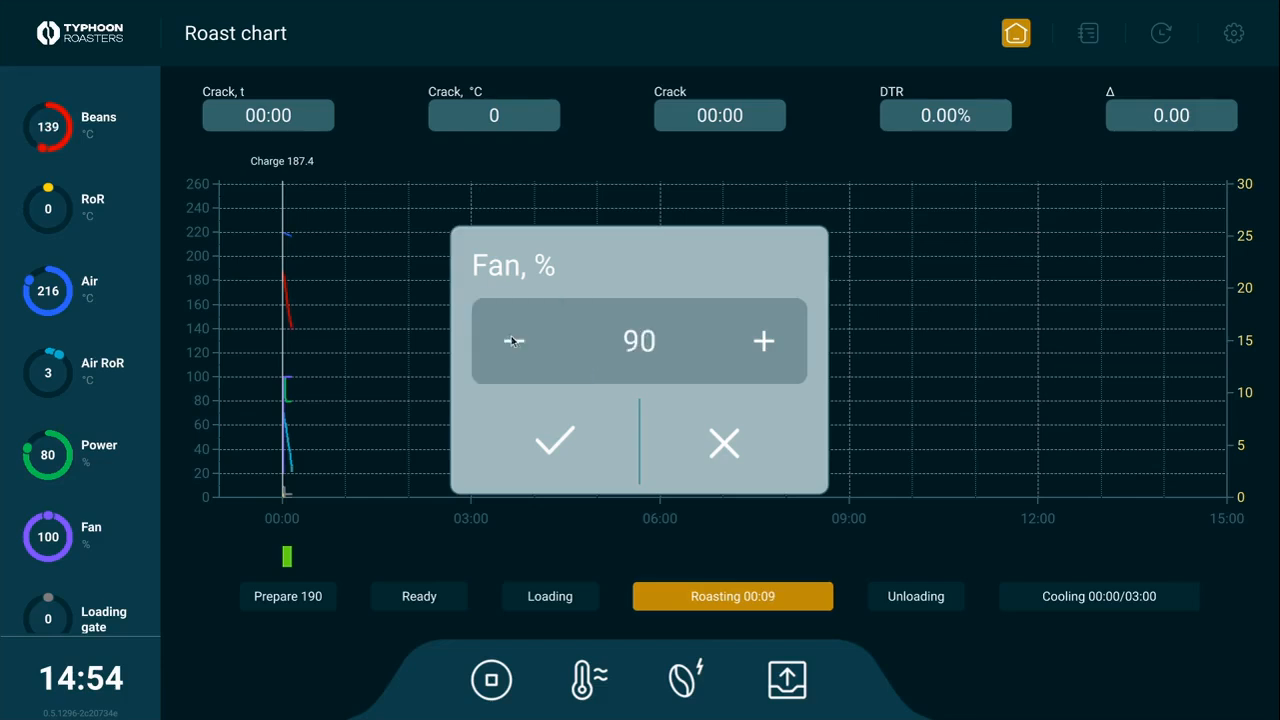
pyautogui.click(509, 354)
pyautogui.click(562, 458)
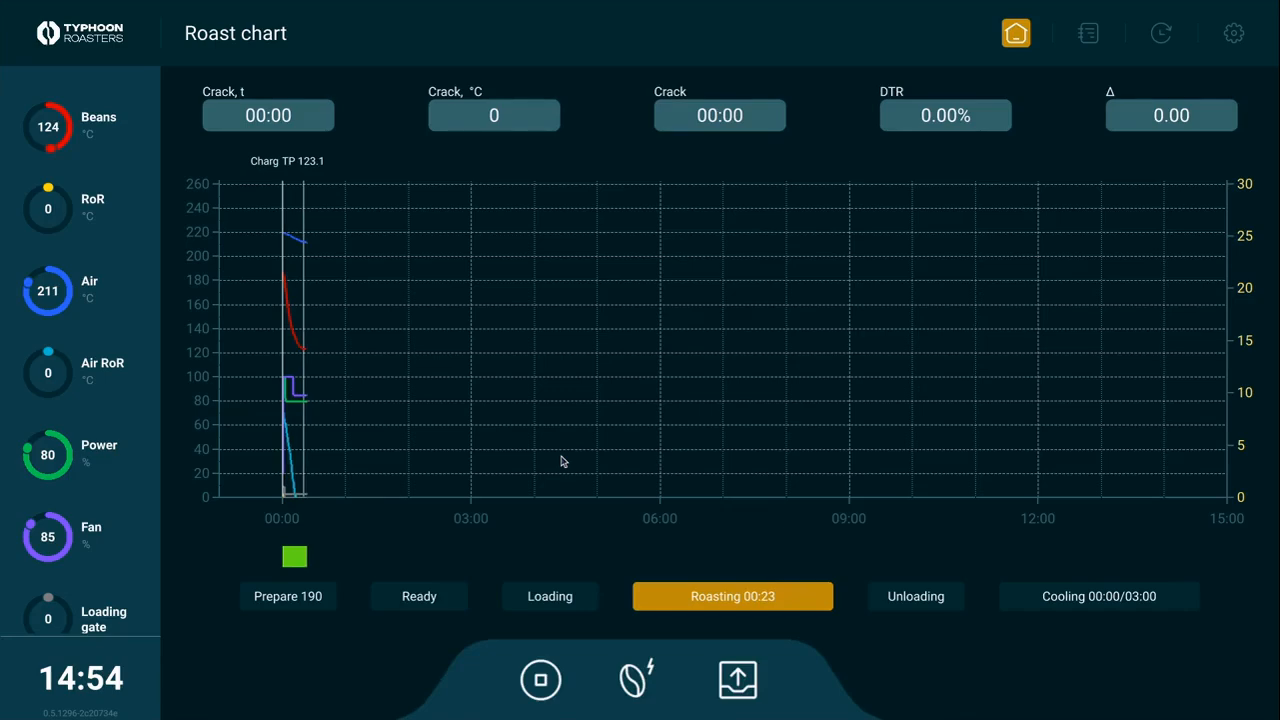
# Reduce the power of the running roast to 70%.
pyautogui.click(55, 479)
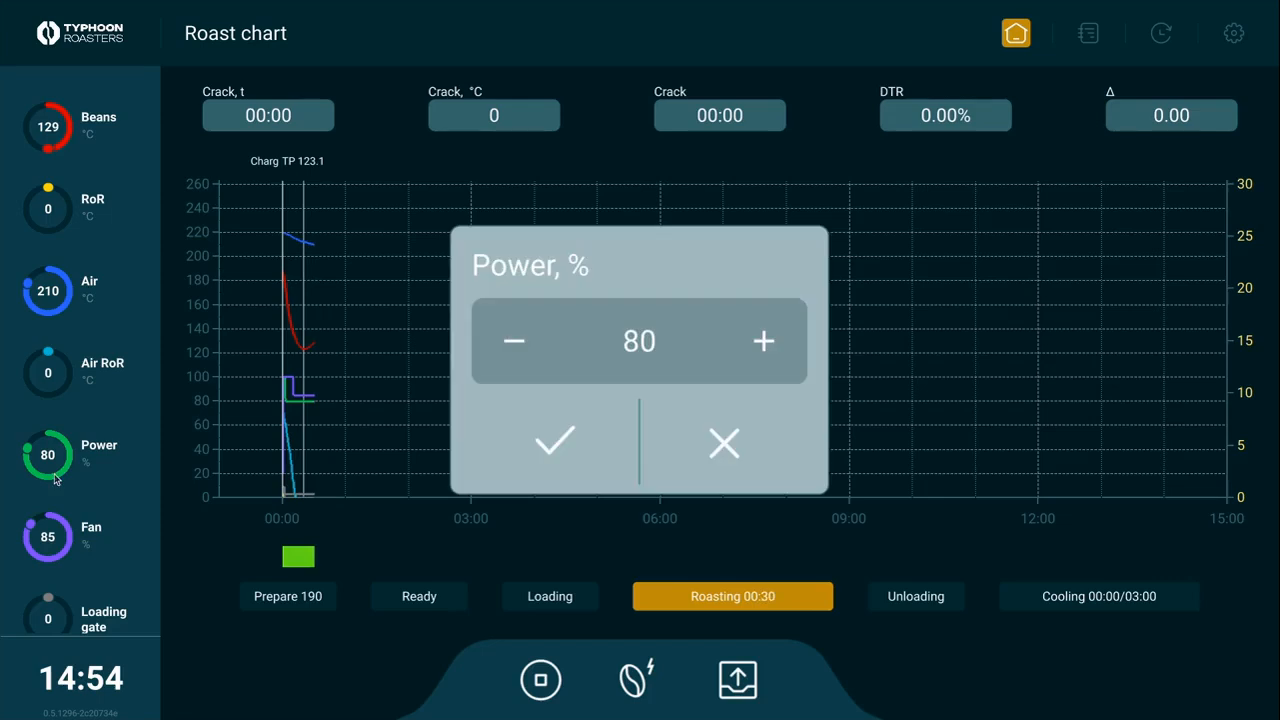
pyautogui.click(510, 359)
pyautogui.click(503, 355)
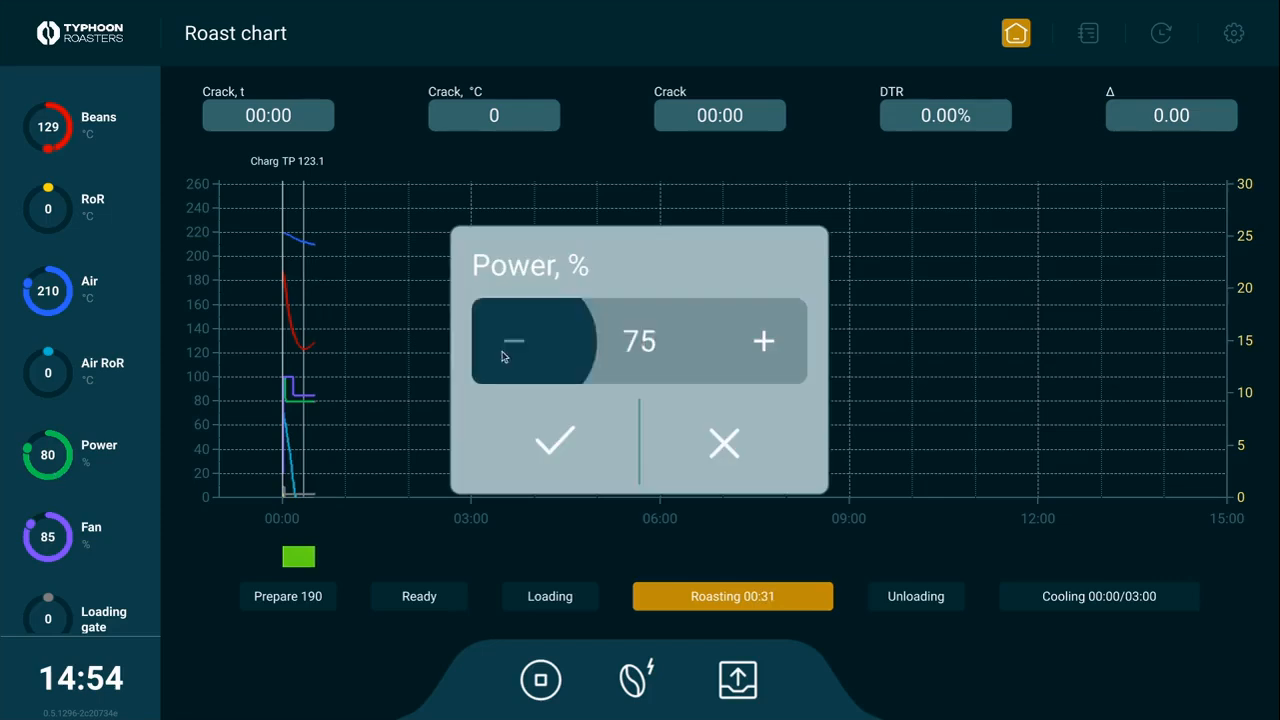
pyautogui.click(553, 438)
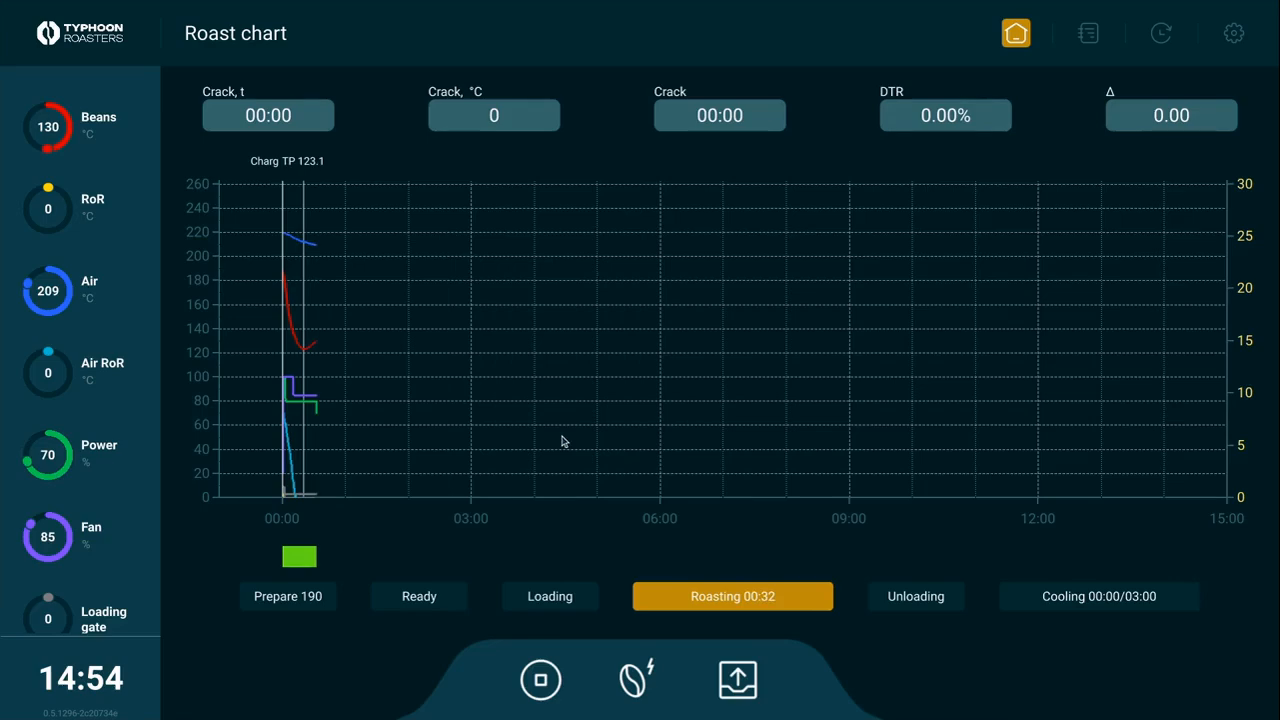
# Lower the roast's power further to 60%.
pyautogui.click(48, 455)
pyautogui.click(508, 351)
pyautogui.click(508, 351)
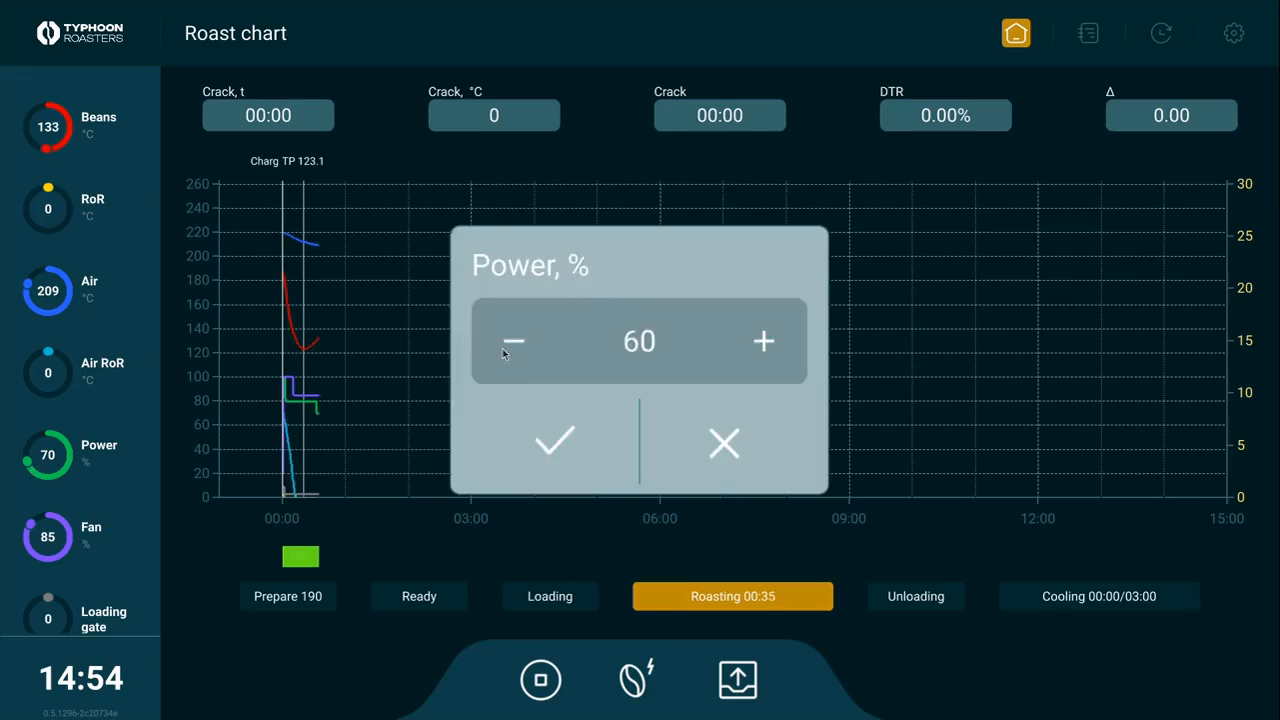
pyautogui.click(558, 449)
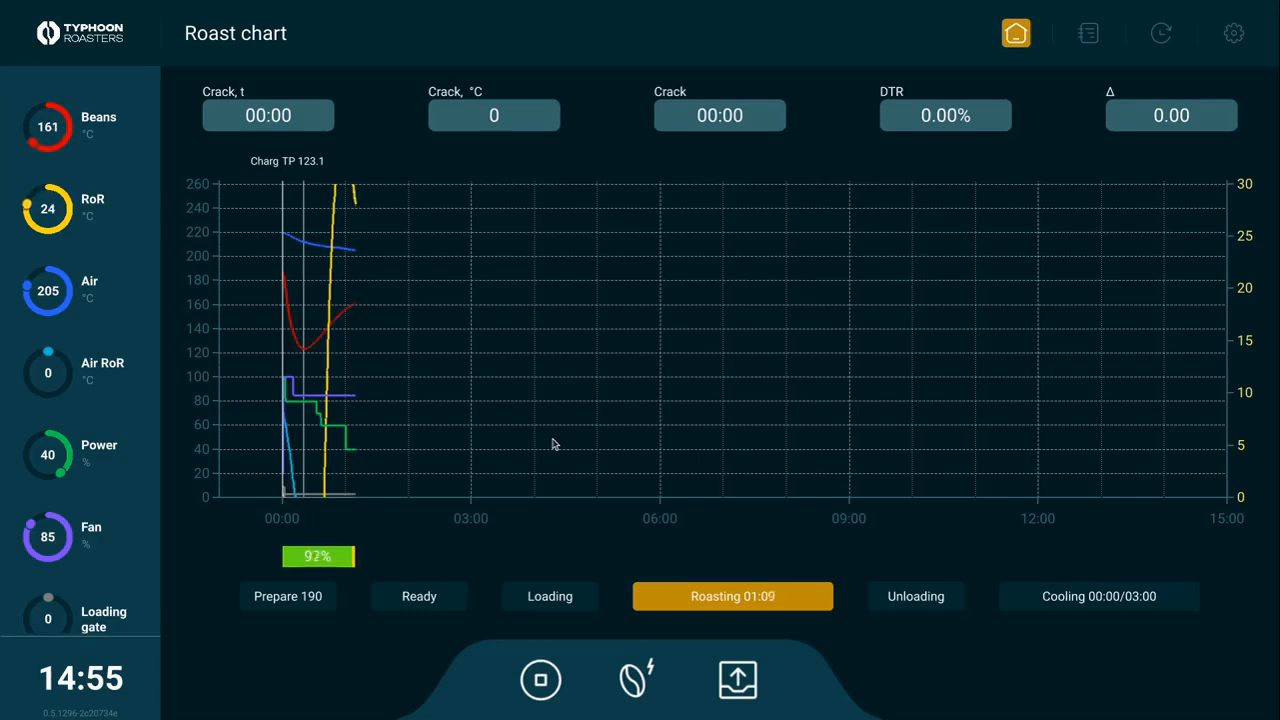
# Raise the power of the running roast in stages to 80% and 100%.
pyautogui.click(28, 453)
pyautogui.click(764, 341)
pyautogui.click(764, 341)
pyautogui.click(764, 341)
pyautogui.click(764, 341)
pyautogui.click(565, 451)
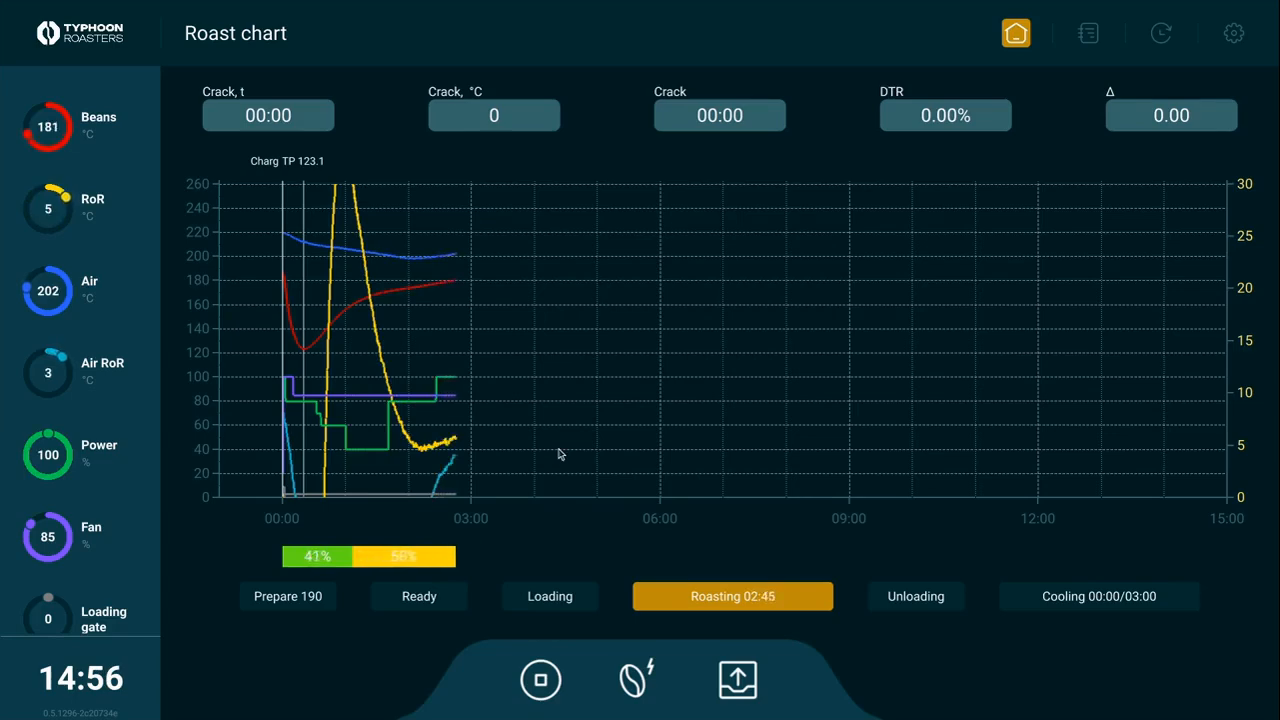
# Reduce the roast's power to 75%.
pyautogui.click(48, 455)
pyautogui.click(514, 345)
pyautogui.click(514, 345)
pyautogui.click(514, 345)
pyautogui.click(514, 345)
pyautogui.click(514, 345)
pyautogui.click(557, 452)
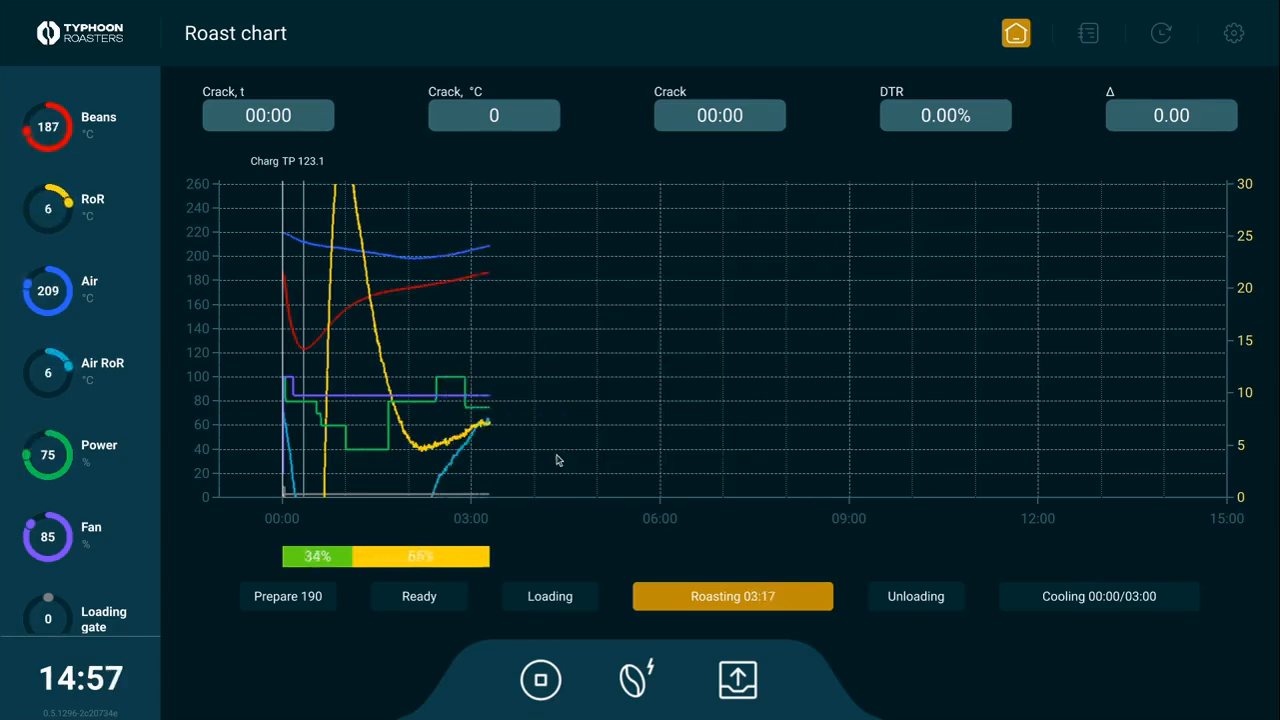
# Raise the roast's power back to 100%.
pyautogui.click(48, 455)
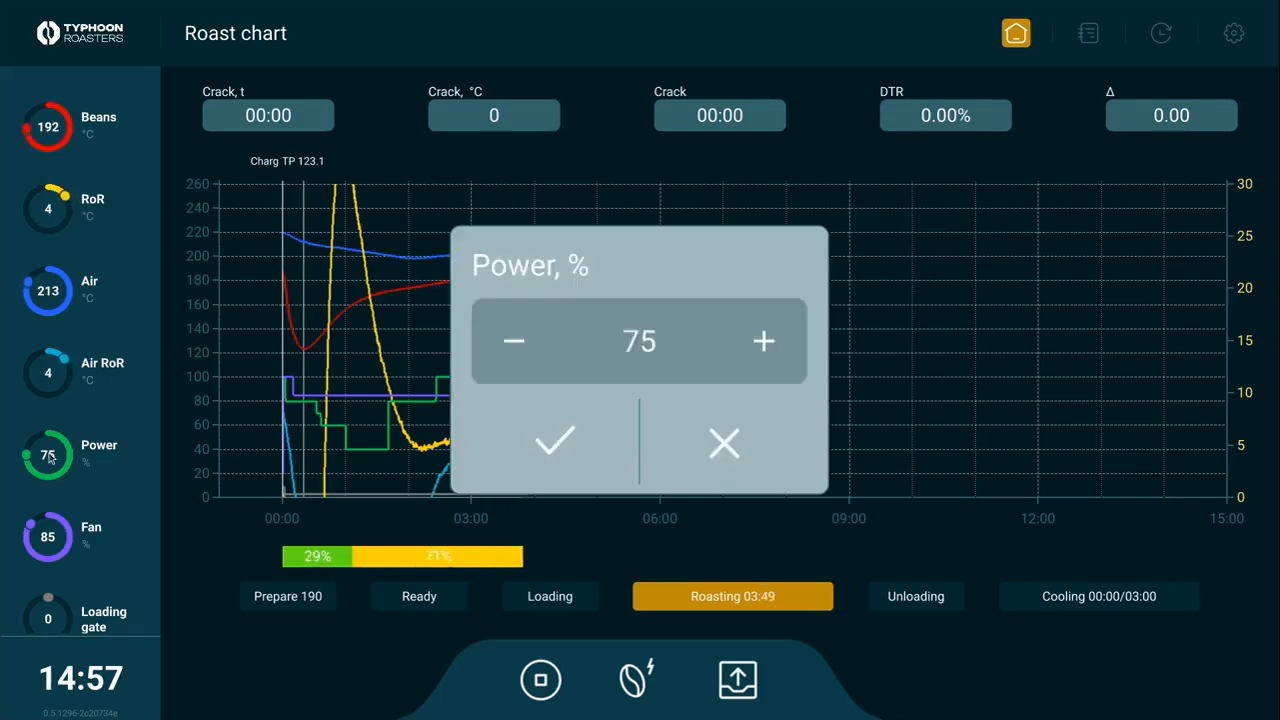
pyautogui.click(763, 343)
pyautogui.click(763, 343)
pyautogui.click(763, 343)
pyautogui.click(763, 343)
pyautogui.click(763, 343)
pyautogui.click(557, 452)
# Open the exhaust gate to position 4.
pyautogui.scroll(-2, 80, 455)
pyautogui.click(48, 573)
pyautogui.click(763, 343)
pyautogui.click(557, 452)
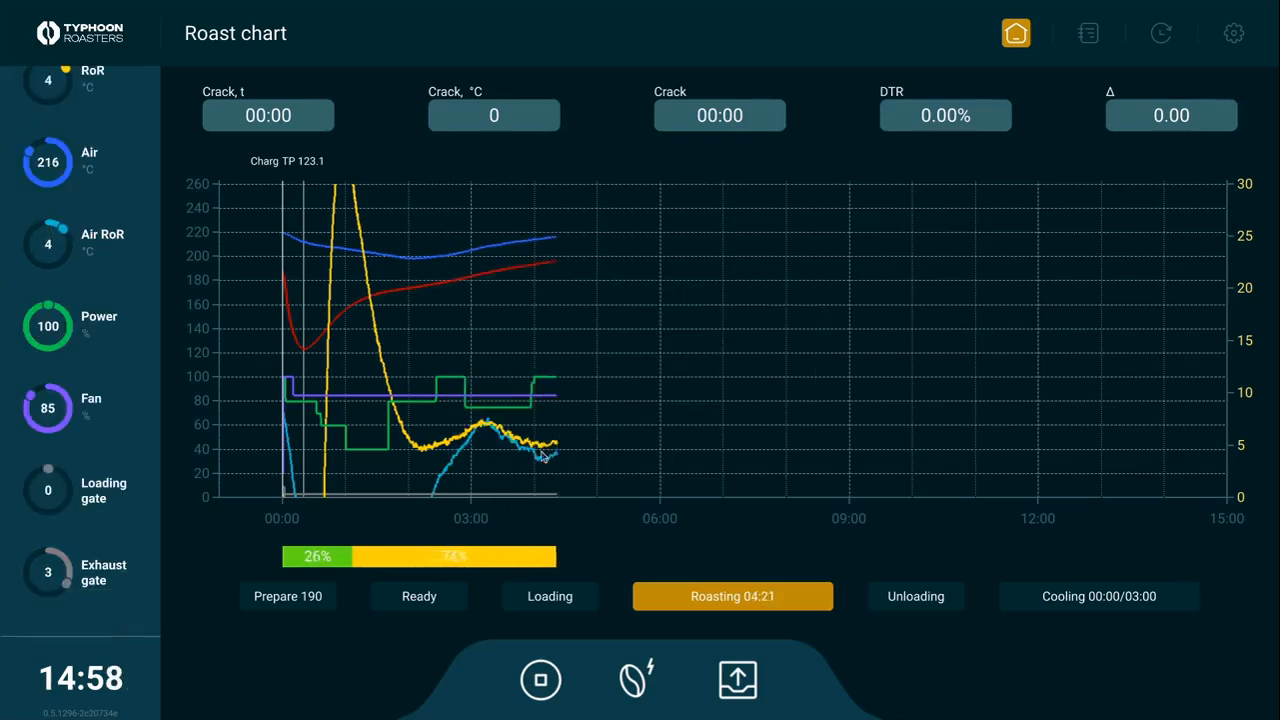
# Mark the first crack on the roast chart and lower the power to 60%.
pyautogui.click(637, 680)
pyautogui.click(48, 327)
pyautogui.click(514, 345)
pyautogui.click(557, 452)
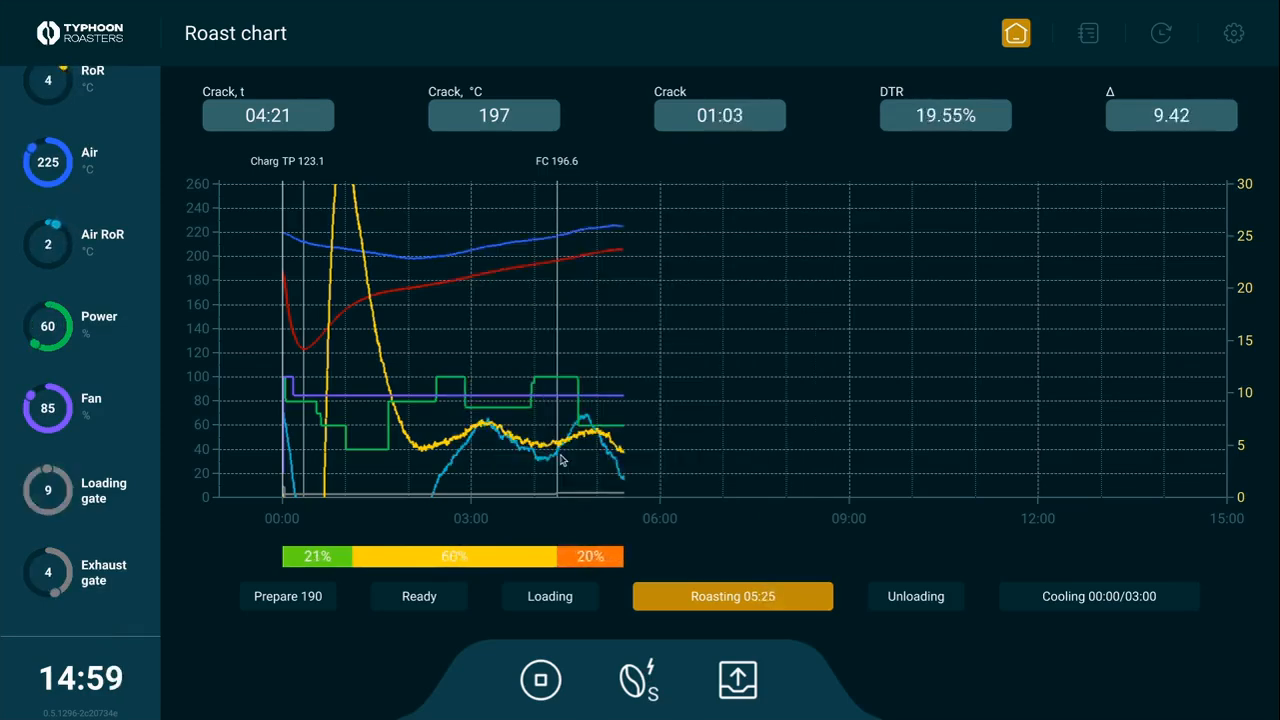
# Apply exhaust gate position 4 and record the start of first crack for the roast.
pyautogui.scroll(2, 70, 532)
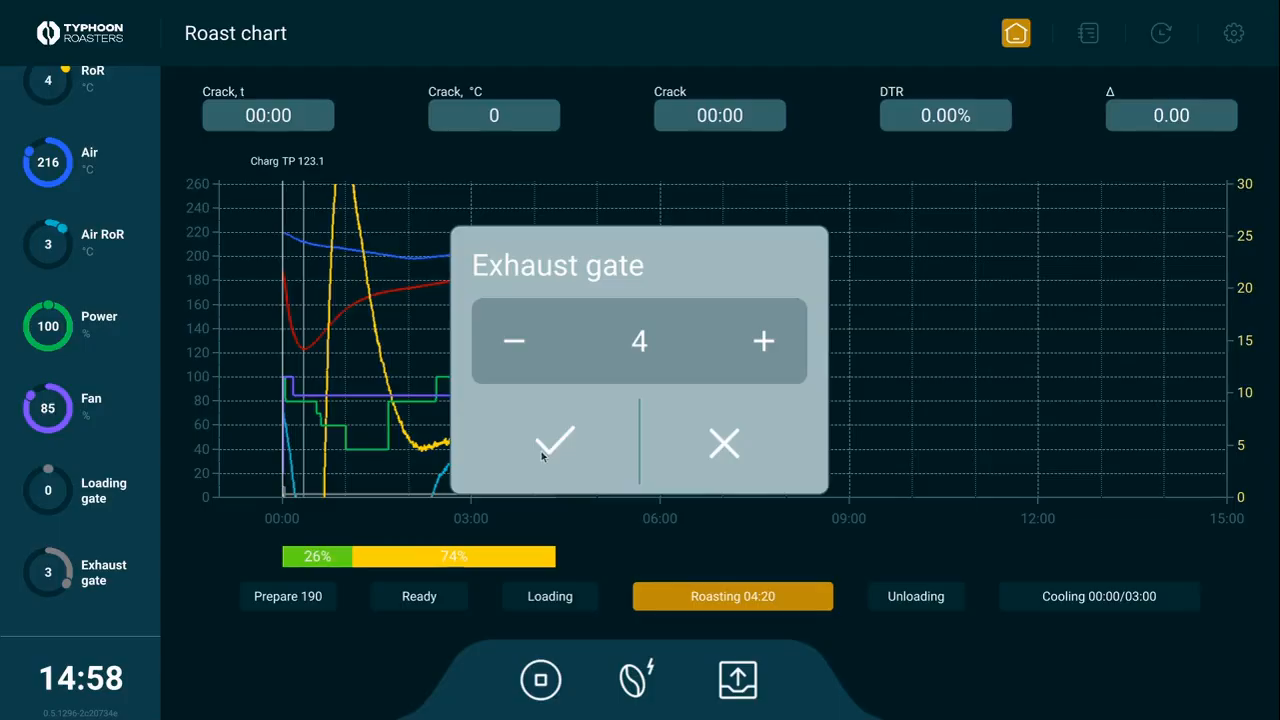
pyautogui.click(541, 455)
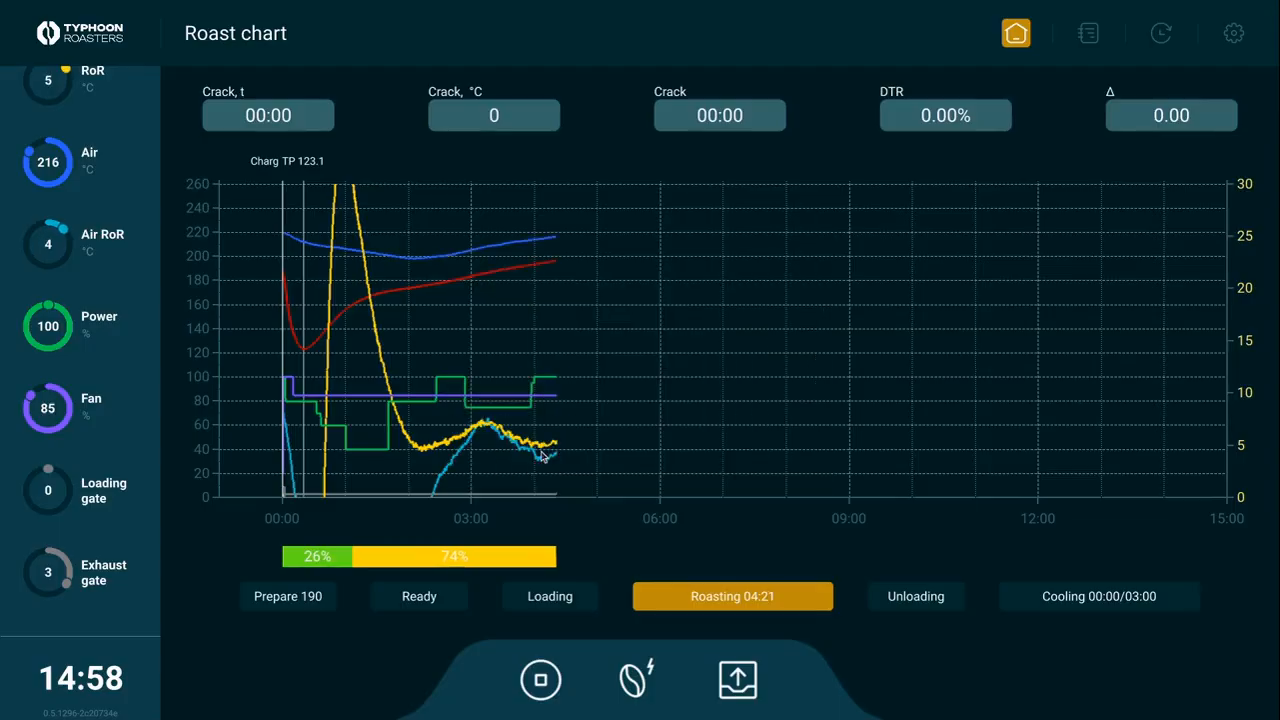
pyautogui.click(646, 676)
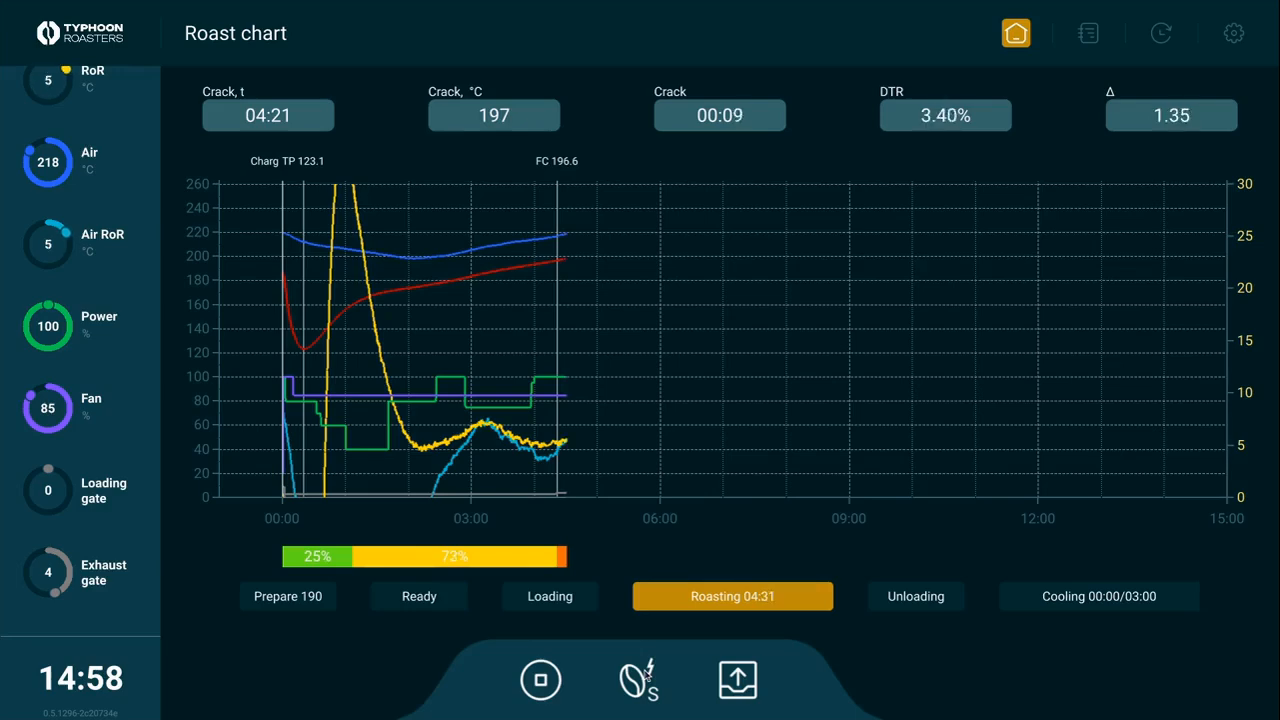
# Reduce the power to 60% for the development phase following first crack.
pyautogui.click(48, 326)
pyautogui.click(517, 343)
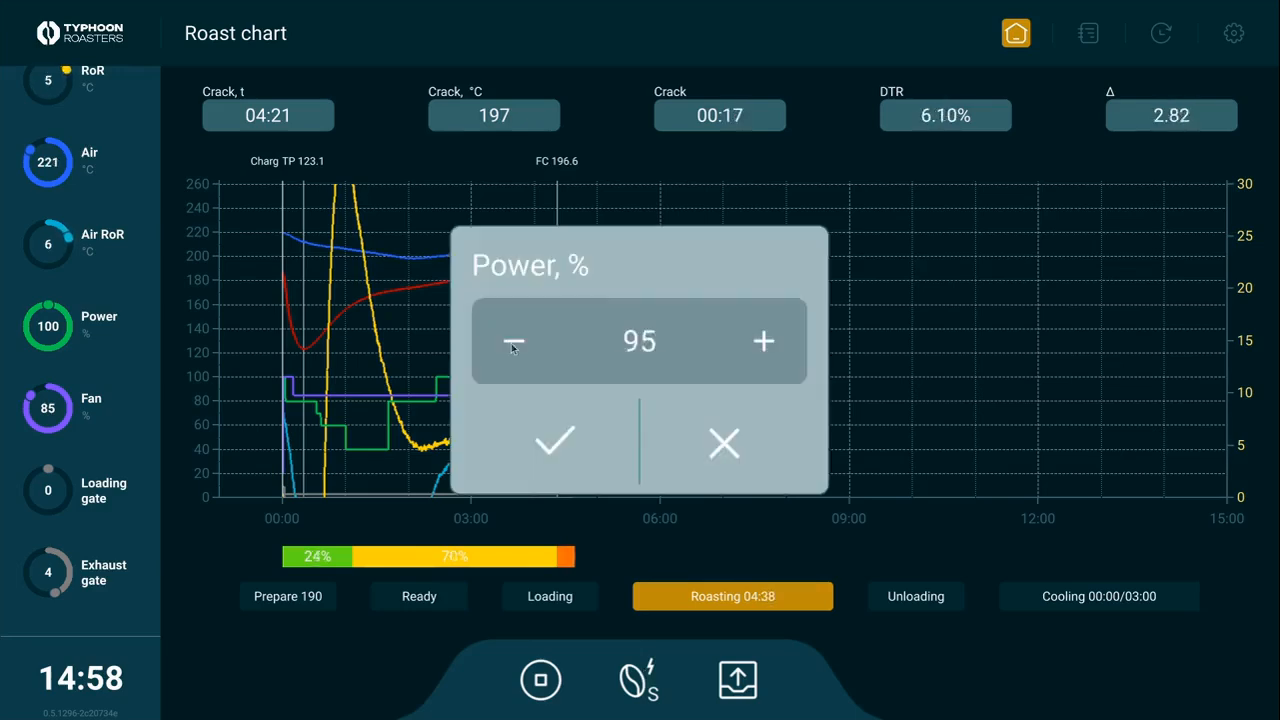
pyautogui.doubleClick(517, 343)
pyautogui.doubleClick(517, 343)
pyautogui.click(517, 343)
pyautogui.click(517, 343)
pyautogui.click(517, 343)
pyautogui.click(564, 438)
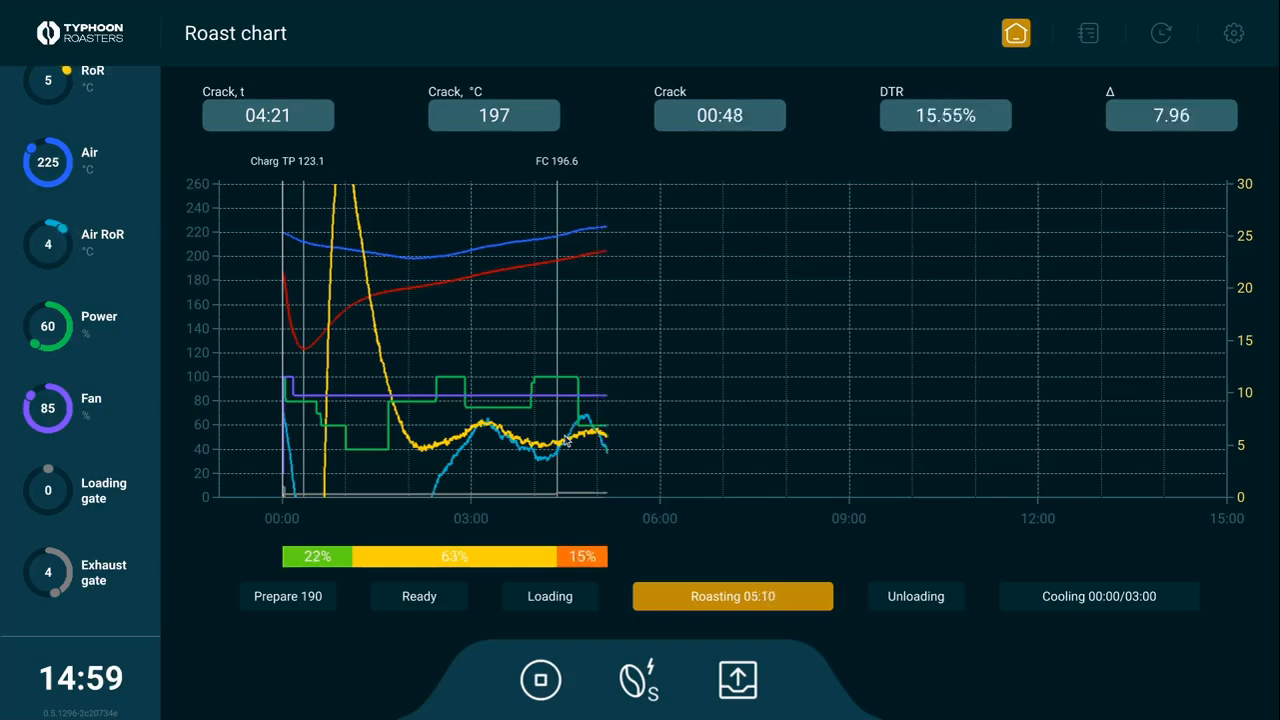
# Set the loading gate to position 9.
pyautogui.click(44, 502)
pyautogui.click(513, 346)
pyautogui.click(560, 457)
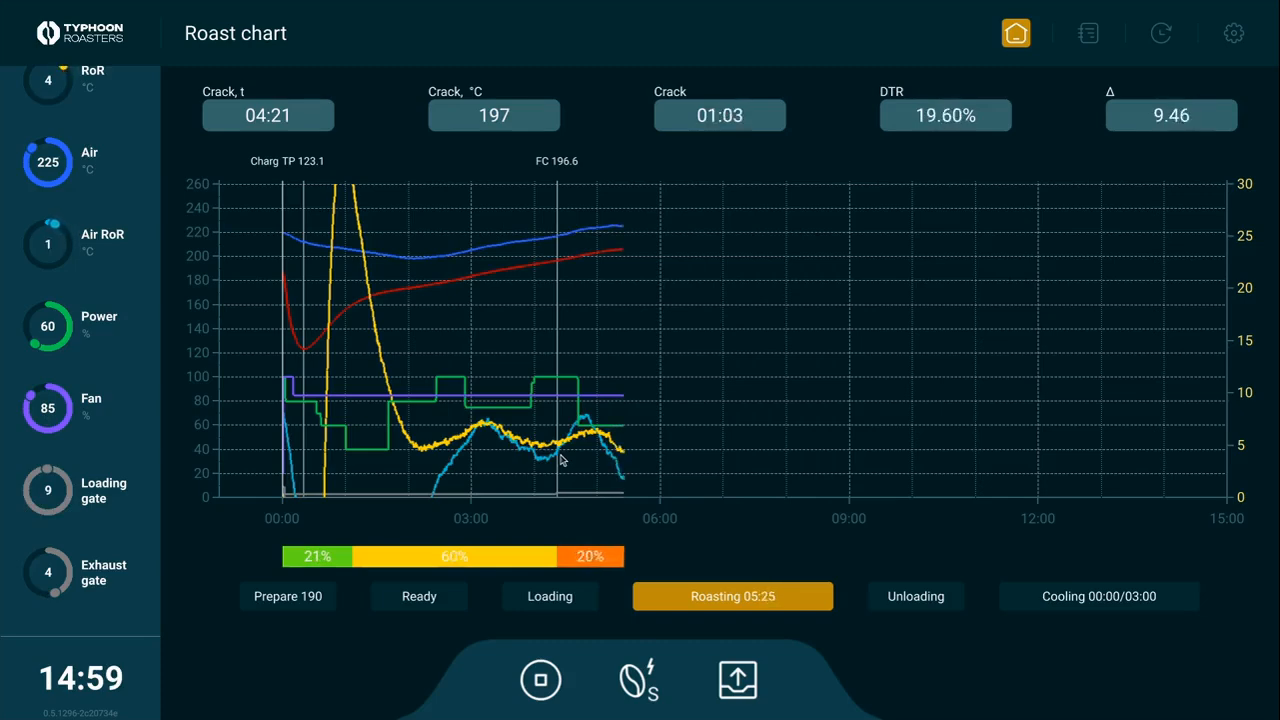
pyautogui.scroll(3, 70, 531)
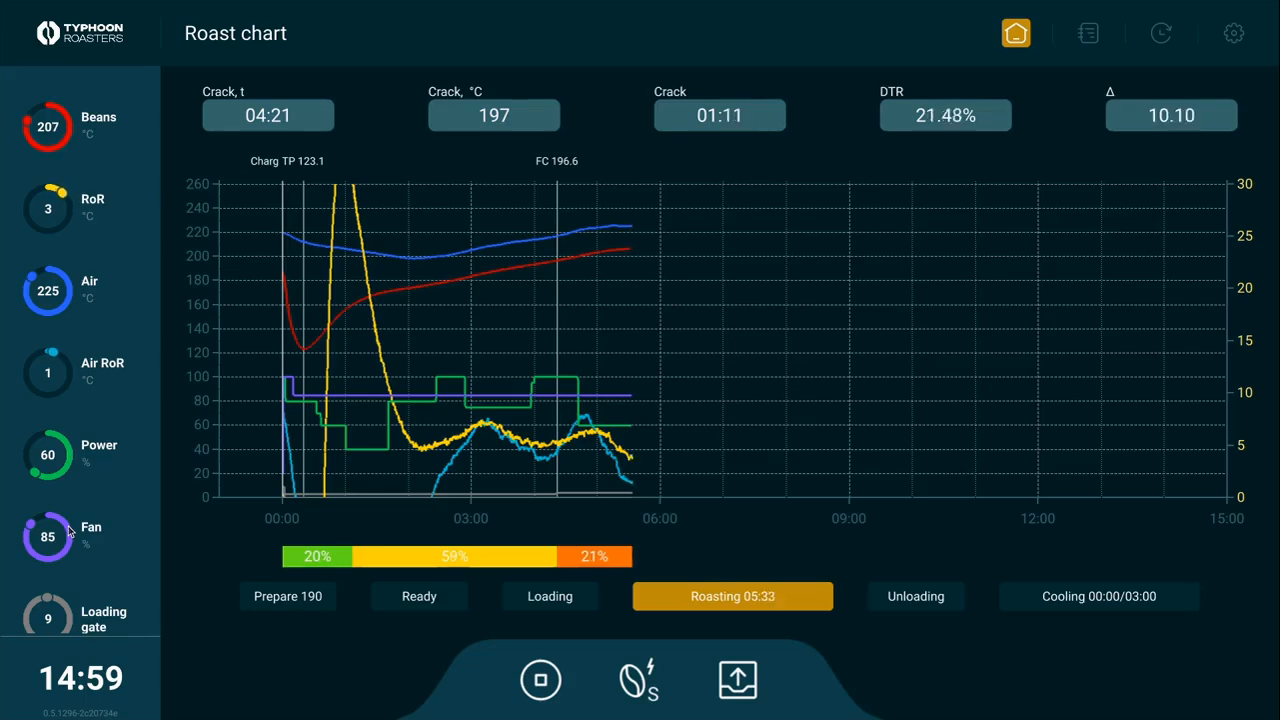